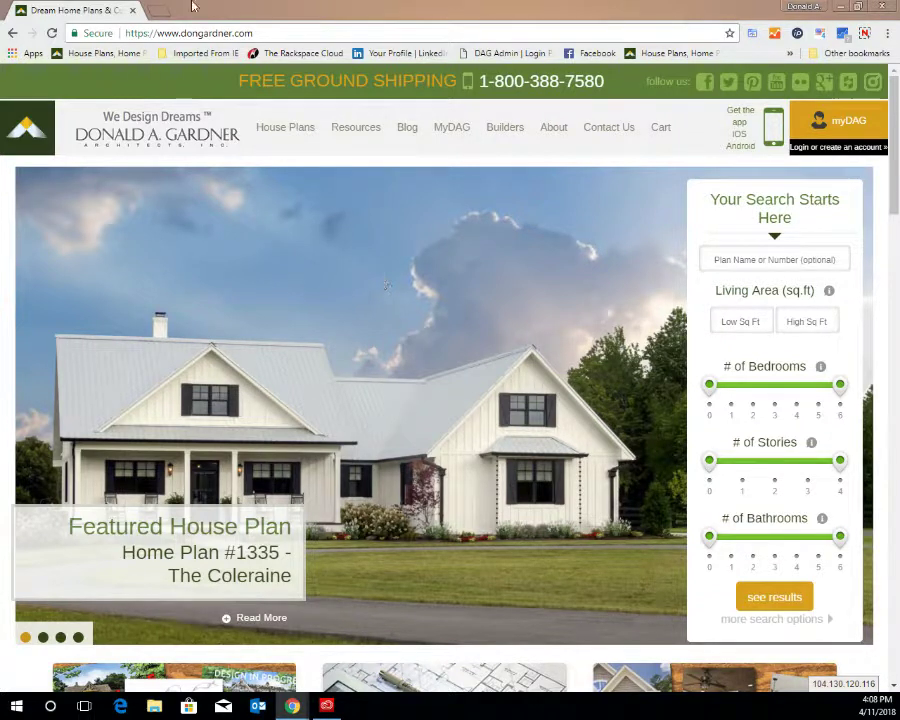
{"action": "left_click", "coordinate": [162, 10]}
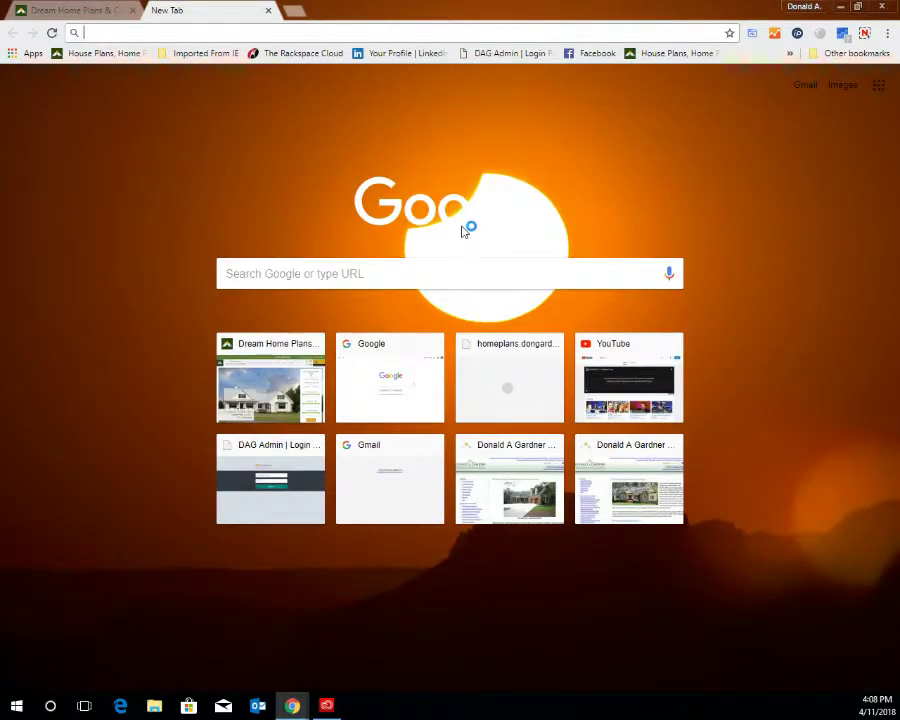
{"action": "type", "text": "www.dongardn"}
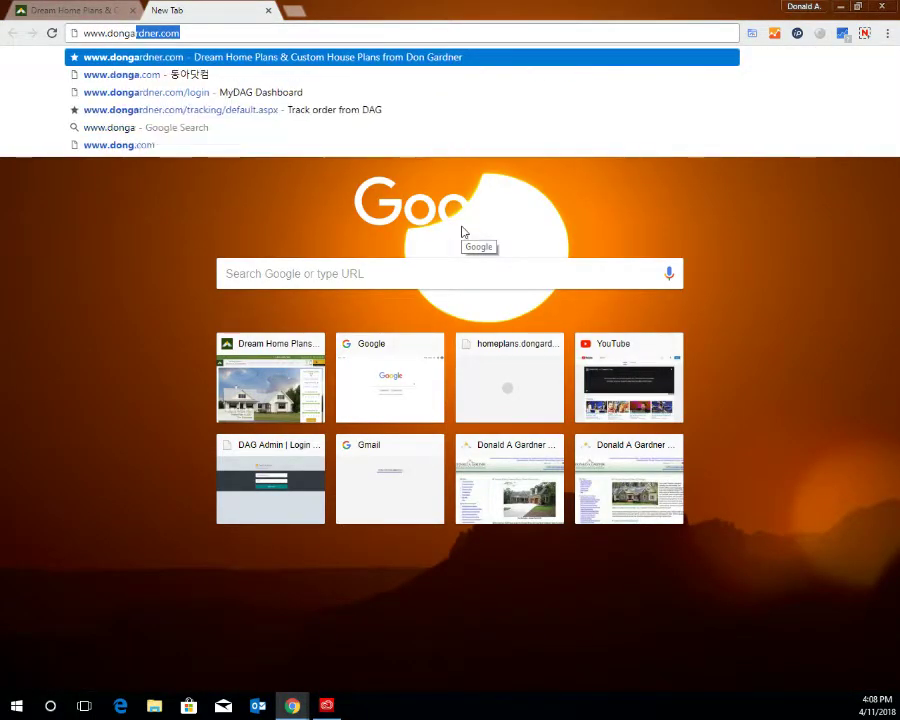
{"action": "type", "text": "er.com"}
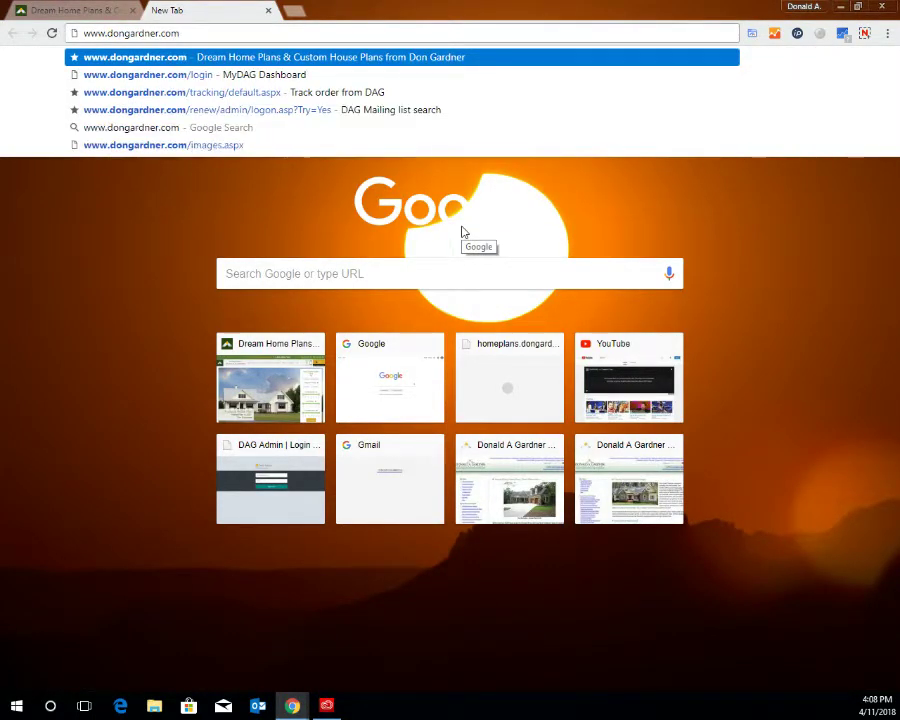
{"action": "key", "text": "Return"}
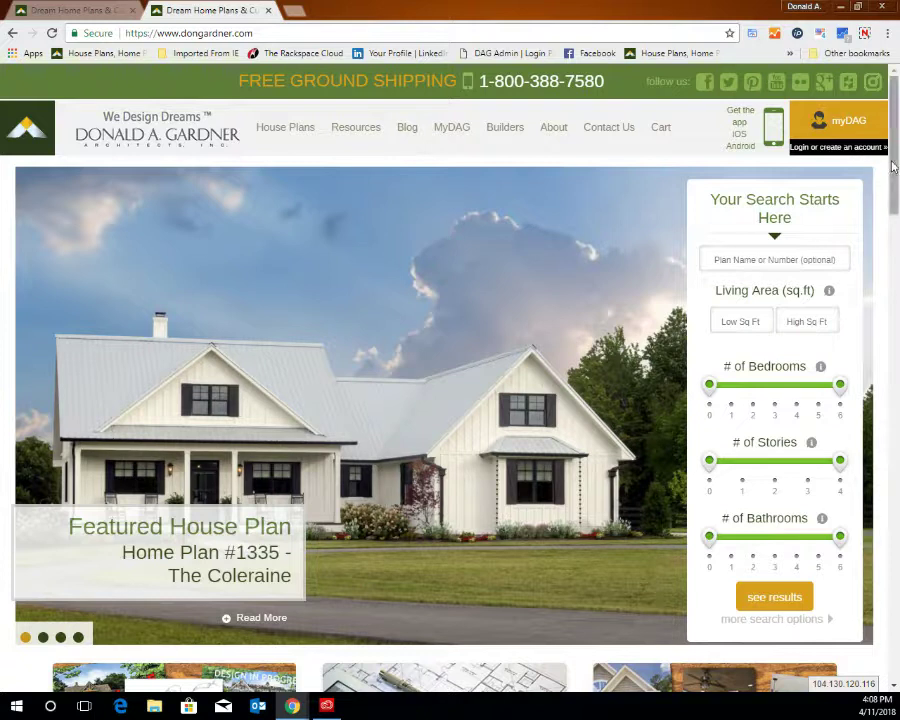
- Log in to MyDAG with the saved member account's e-mail and password
{"action": "left_click", "coordinate": [840, 122]}
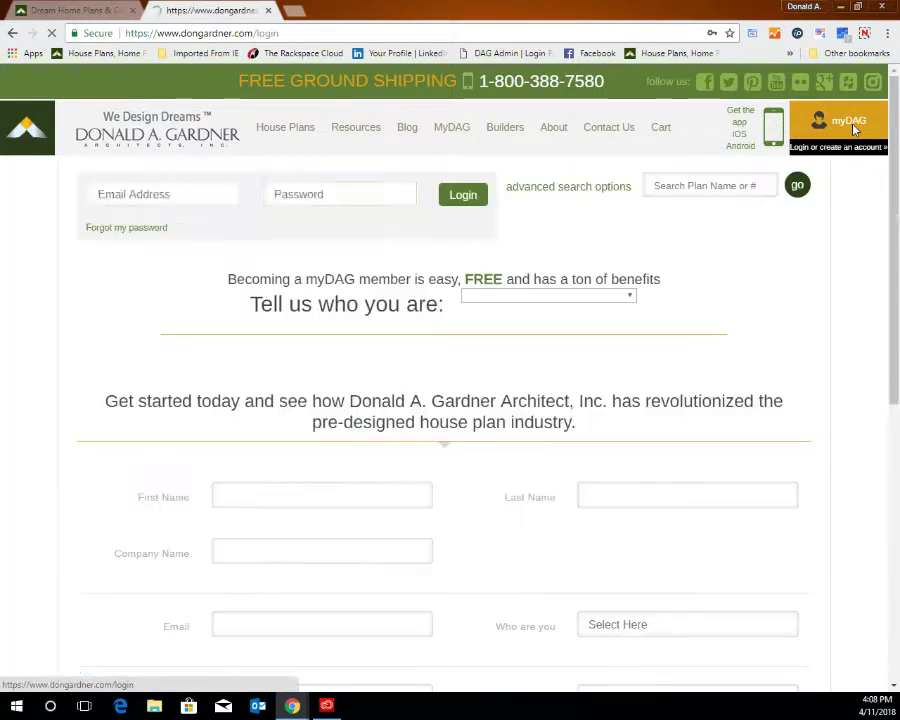
{"action": "triple_click", "coordinate": [230, 192]}
{"action": "type", "text": "t"}
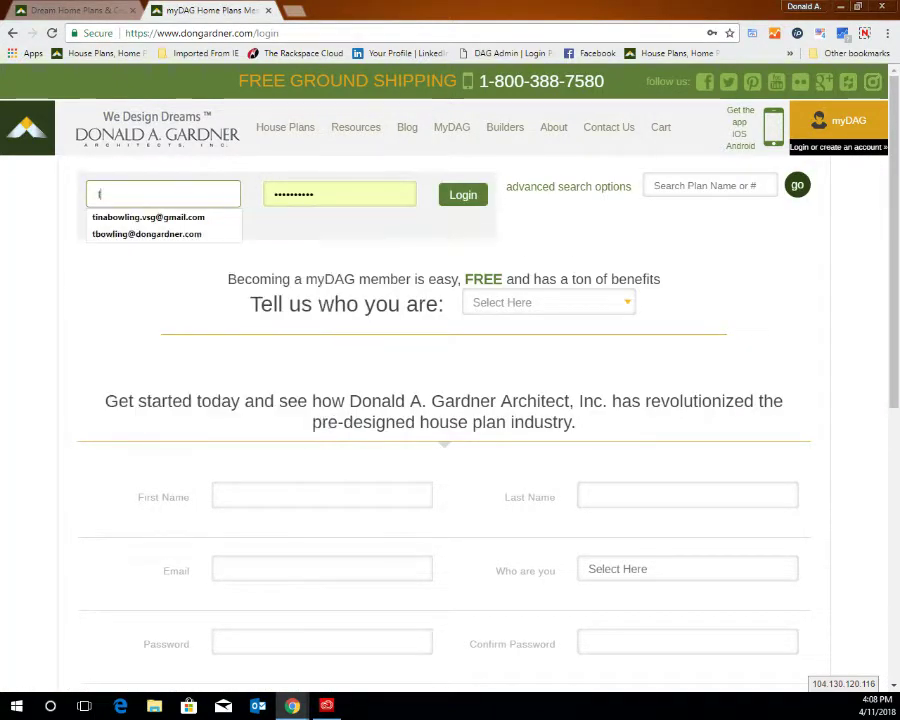
{"action": "left_click", "coordinate": [141, 216]}
{"action": "key", "text": "Tab"}
{"action": "type", "text": "t"}
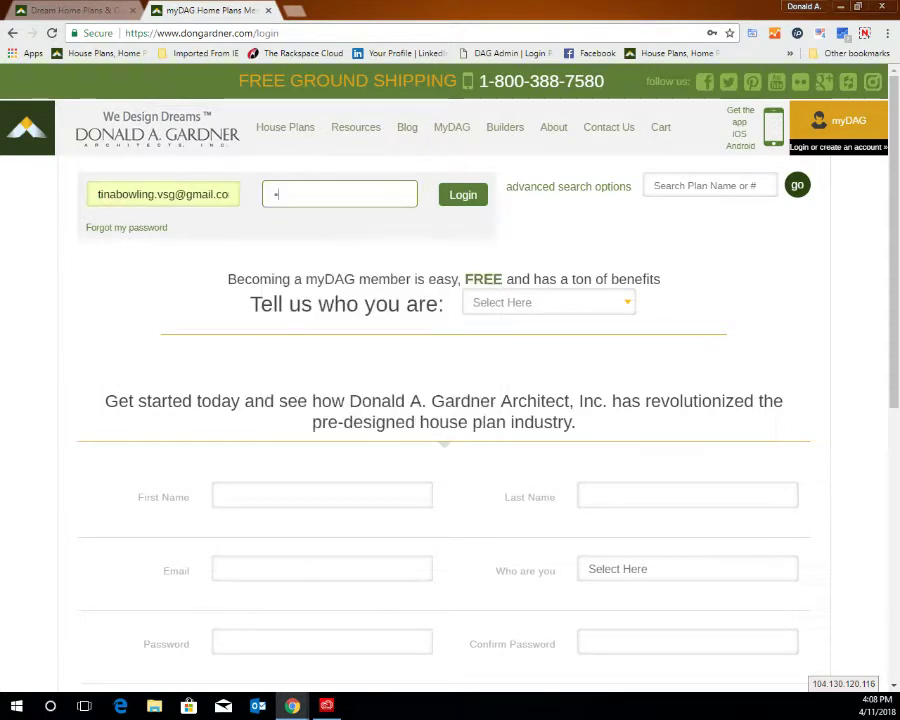
{"action": "type", "text": "***"}
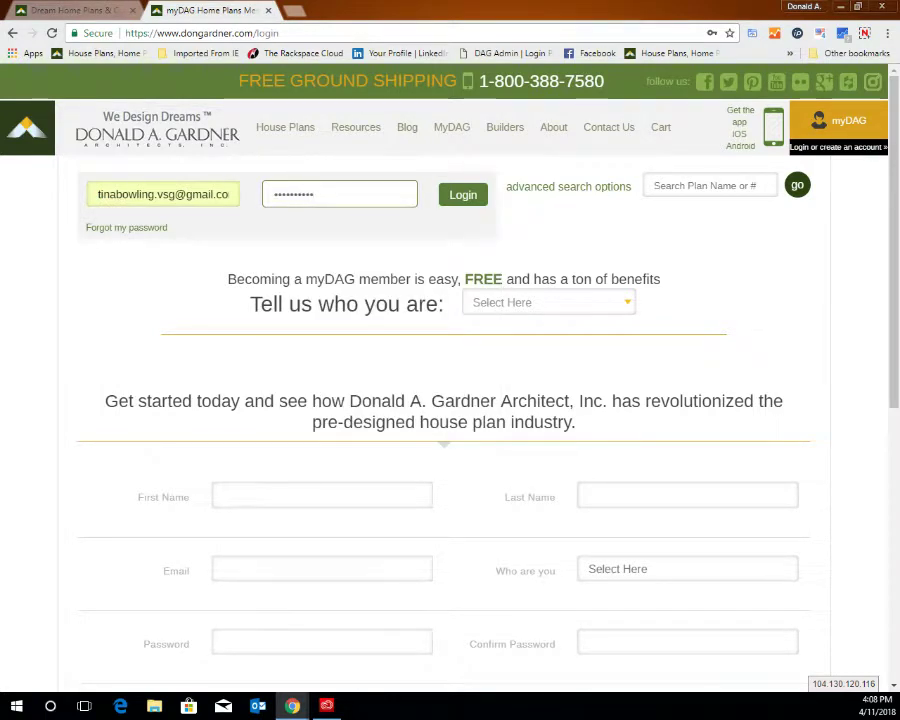
{"action": "key", "text": "Return"}
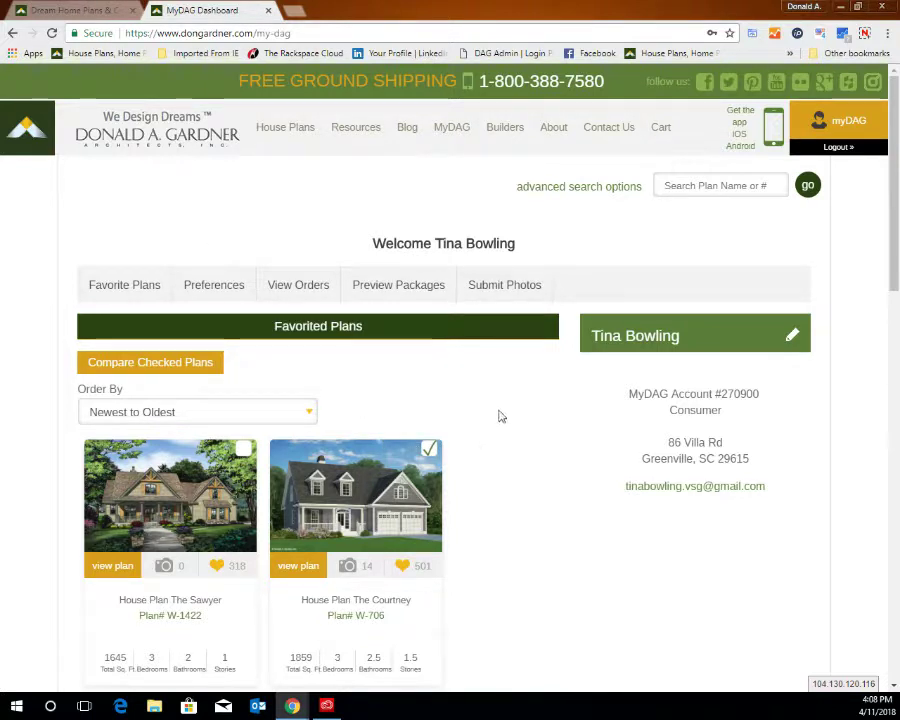
{"action": "scroll", "coordinate": [488, 453], "scroll_direction": "down", "scroll_amount": 1}
{"action": "scroll", "coordinate": [488, 453], "scroll_direction": "down", "scroll_amount": 1}
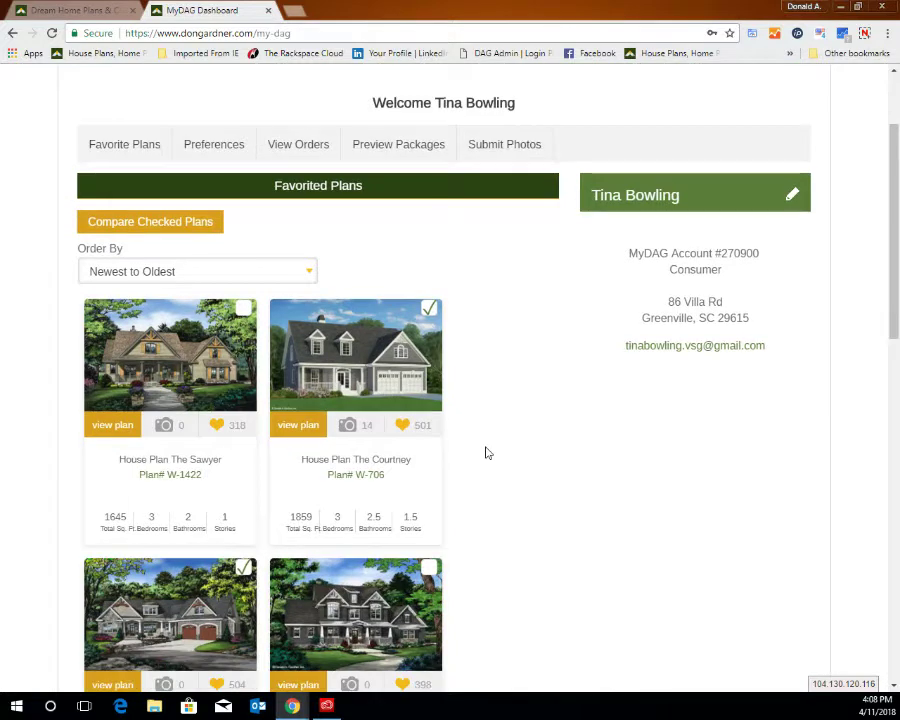
{"action": "scroll", "coordinate": [488, 453], "scroll_direction": "down", "scroll_amount": 3}
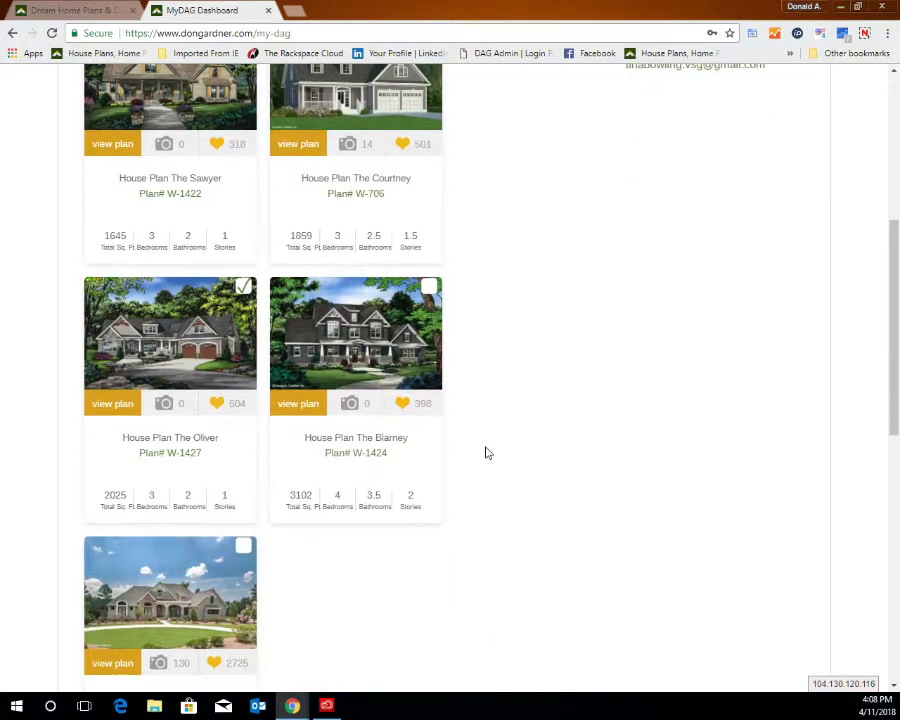
{"action": "scroll", "coordinate": [488, 453], "scroll_direction": "down", "scroll_amount": 2}
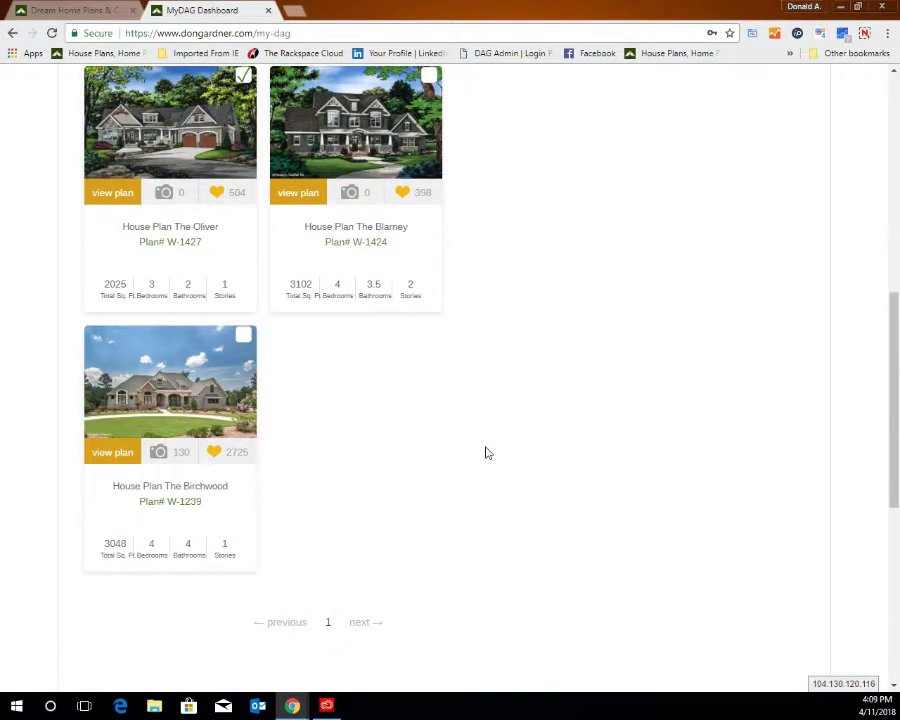
{"action": "scroll", "coordinate": [488, 453], "scroll_direction": "up", "scroll_amount": 6}
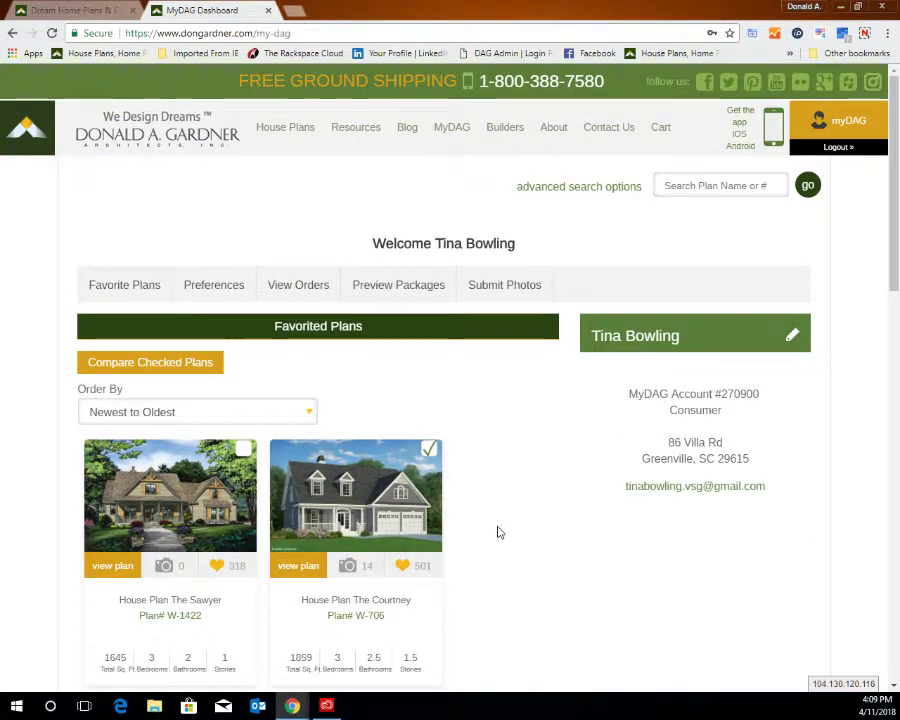
{"action": "left_click", "coordinate": [228, 540]}
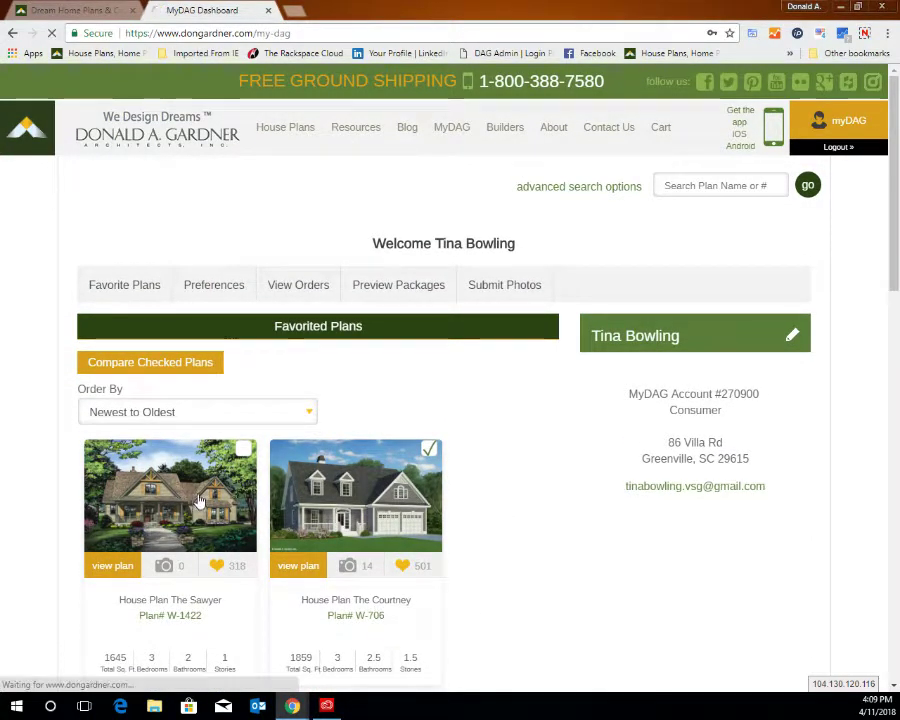
{"action": "scroll", "coordinate": [530, 438], "scroll_direction": "down", "scroll_amount": 7}
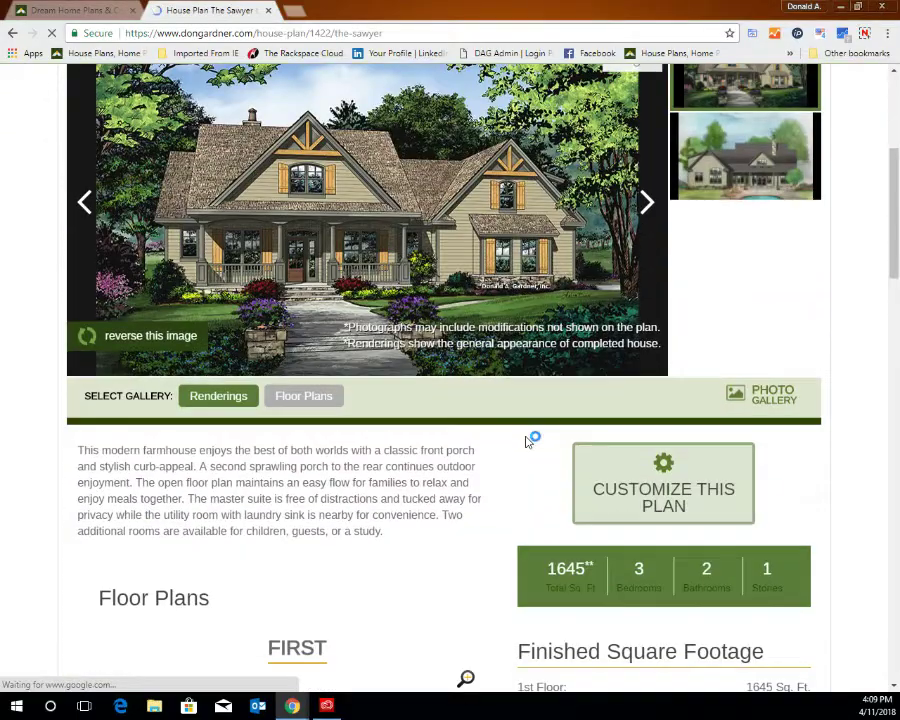
{"action": "scroll", "coordinate": [610, 550], "scroll_direction": "up", "scroll_amount": 10}
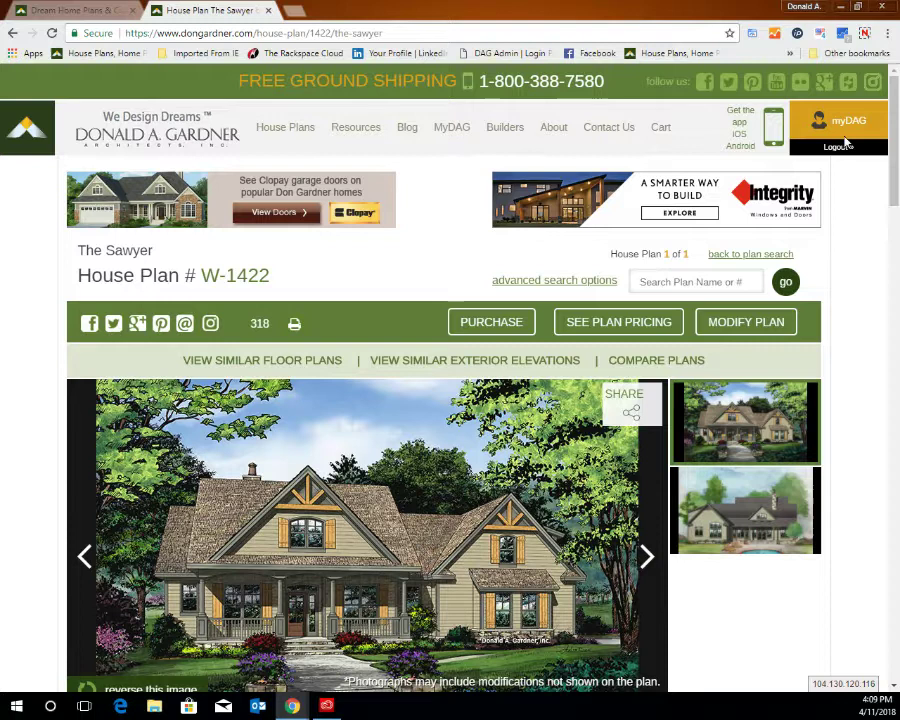
{"action": "left_click", "coordinate": [847, 128]}
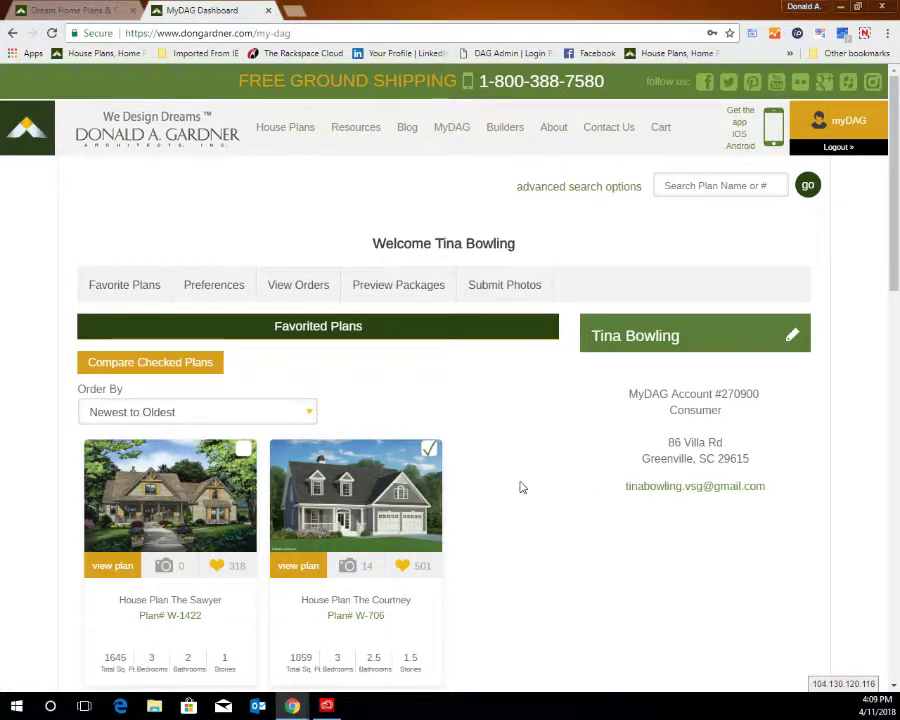
{"action": "scroll", "coordinate": [500, 534], "scroll_direction": "down", "scroll_amount": 1}
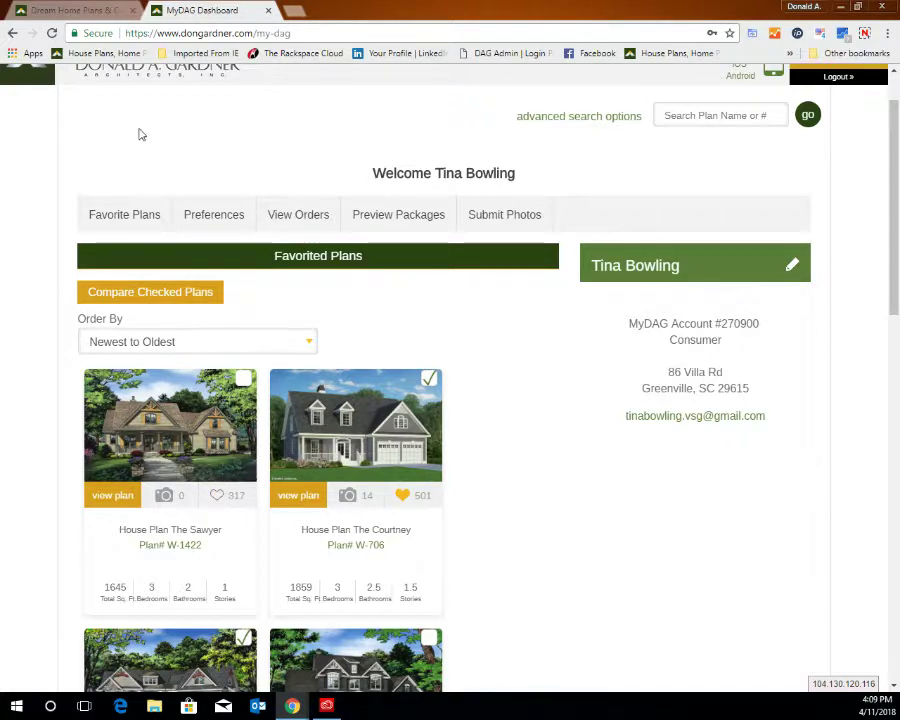
- Reload the MyDAG dashboard, review the updated favorites, then return to the home page
{"action": "left_click", "coordinate": [52, 33]}
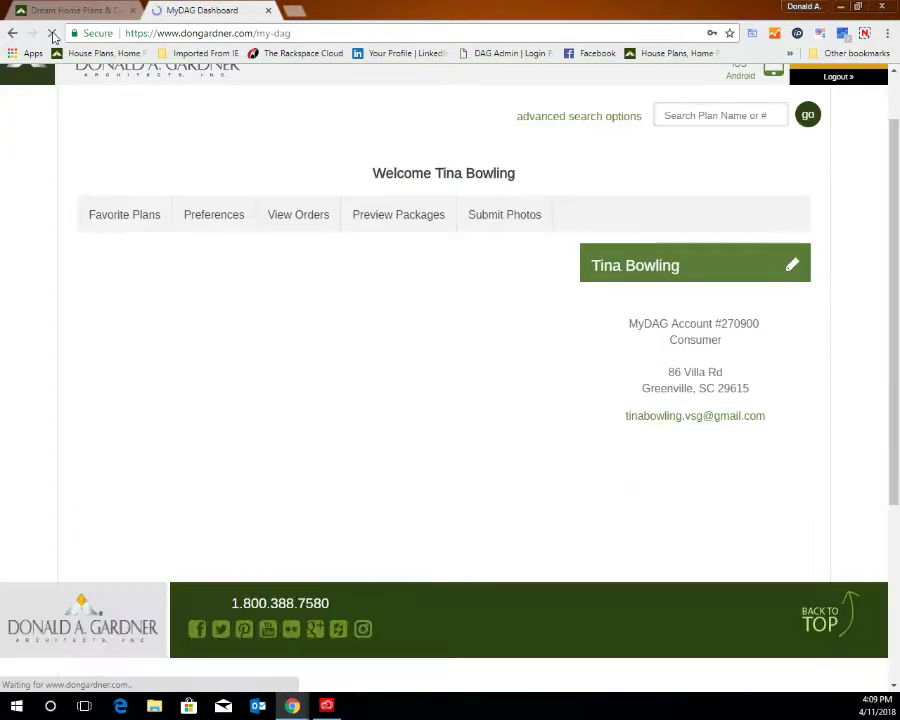
{"action": "scroll", "coordinate": [365, 427], "scroll_direction": "down", "scroll_amount": 5}
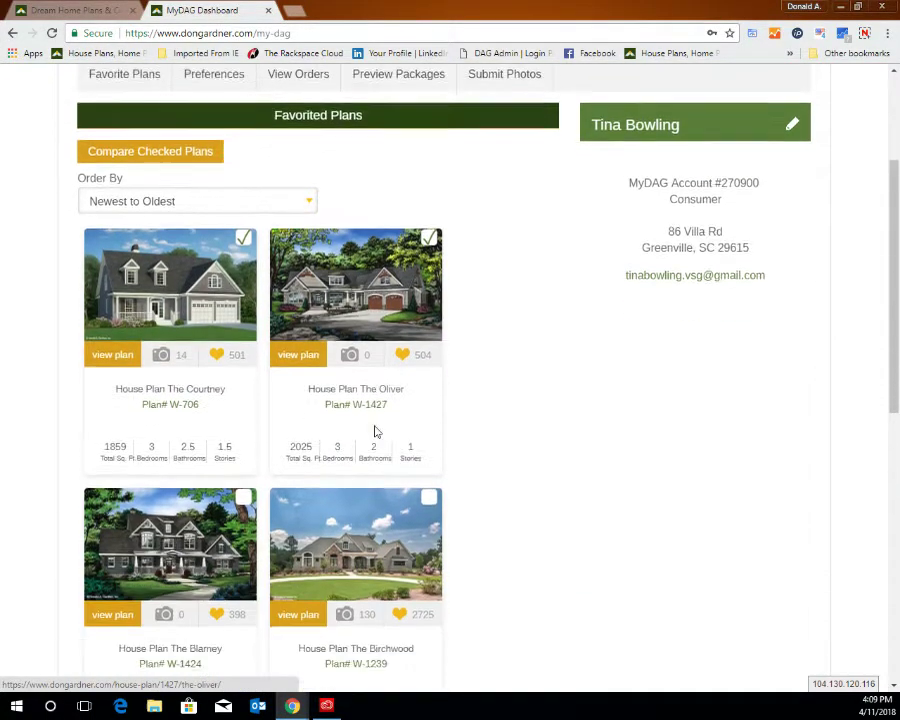
{"action": "scroll", "coordinate": [426, 446], "scroll_direction": "up", "scroll_amount": 5}
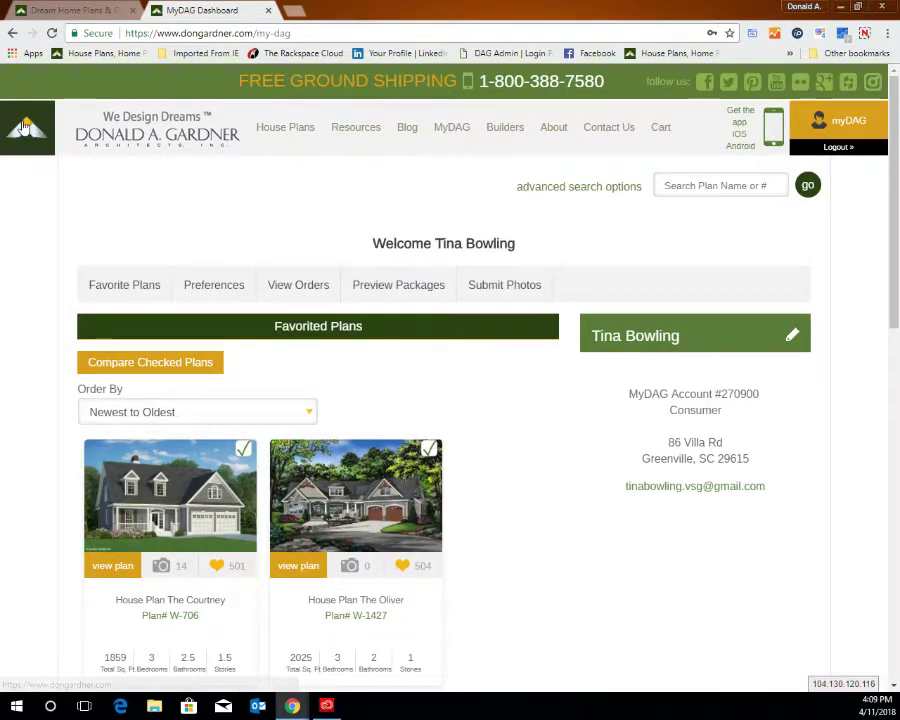
{"action": "left_click", "coordinate": [25, 127]}
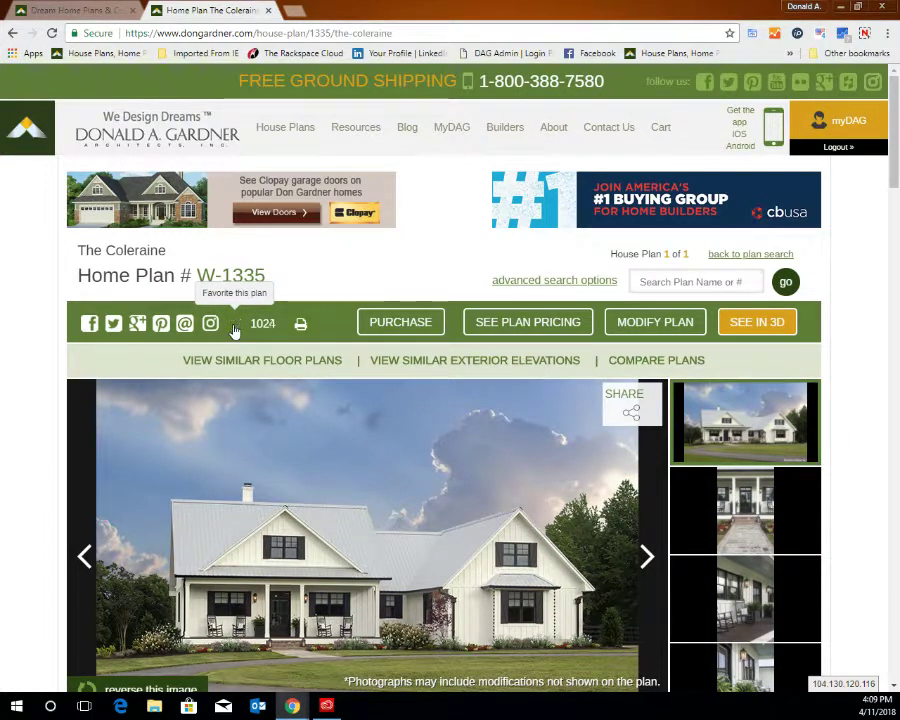
- Return to the MyDAG dashboard and scroll to The Coleraine among the favorited plans
{"action": "left_click", "coordinate": [848, 122]}
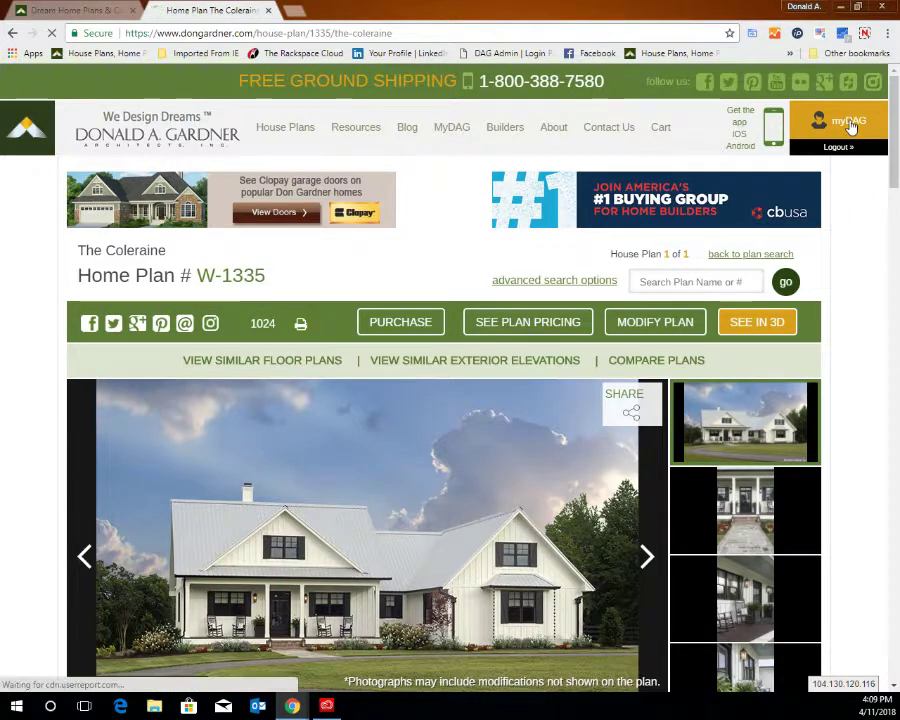
{"action": "scroll", "coordinate": [270, 445], "scroll_direction": "down", "scroll_amount": 3}
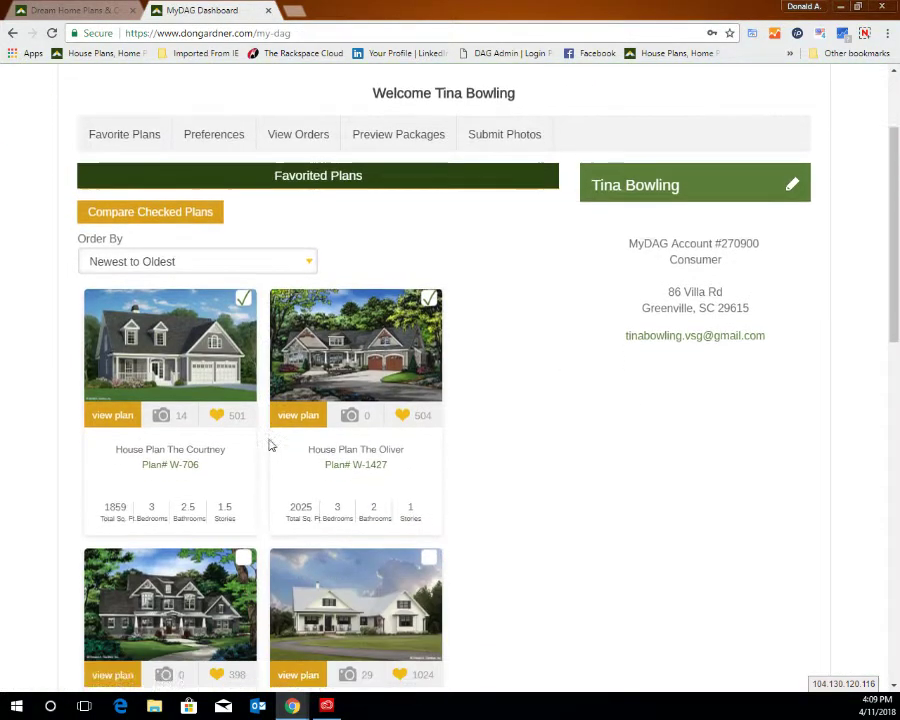
{"action": "scroll", "coordinate": [270, 445], "scroll_direction": "down", "scroll_amount": 2}
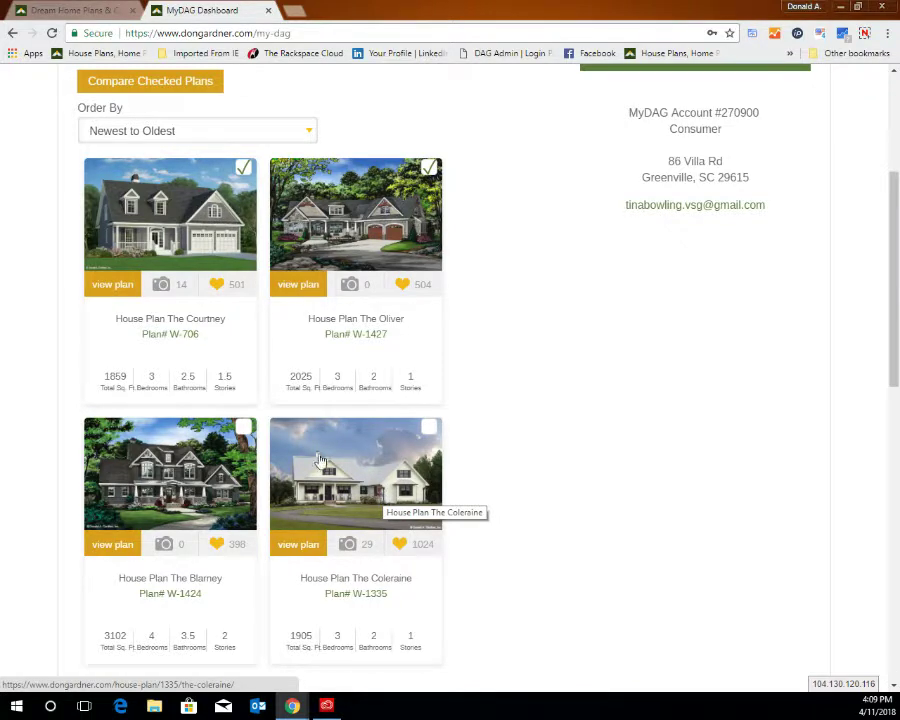
- Scroll back up and open the Order By sort choices for the favorited plans
{"action": "scroll", "coordinate": [383, 495], "scroll_direction": "up", "scroll_amount": 3}
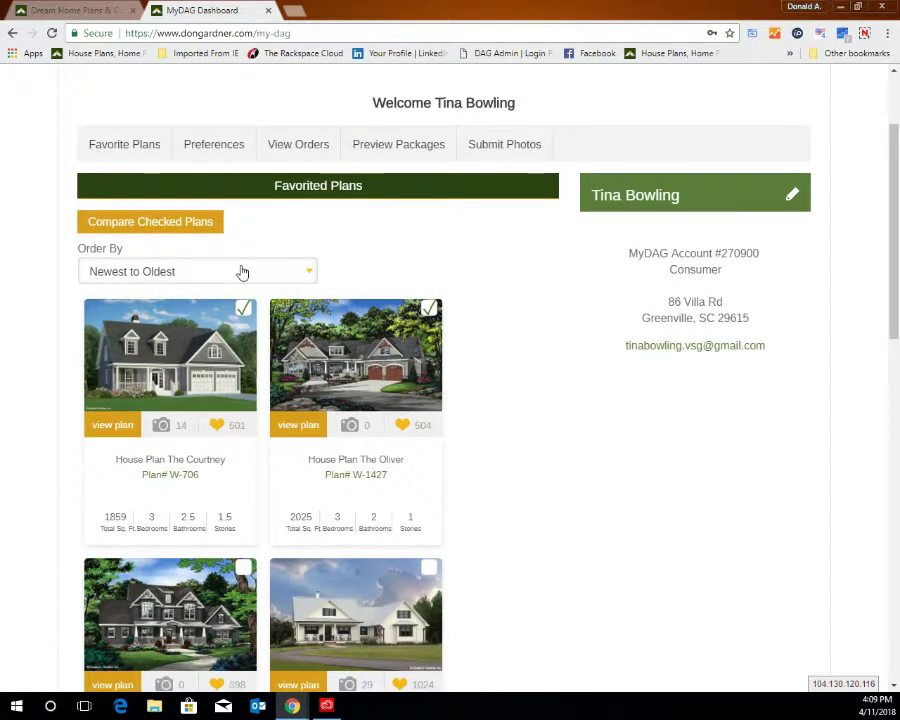
{"action": "left_click", "coordinate": [272, 277]}
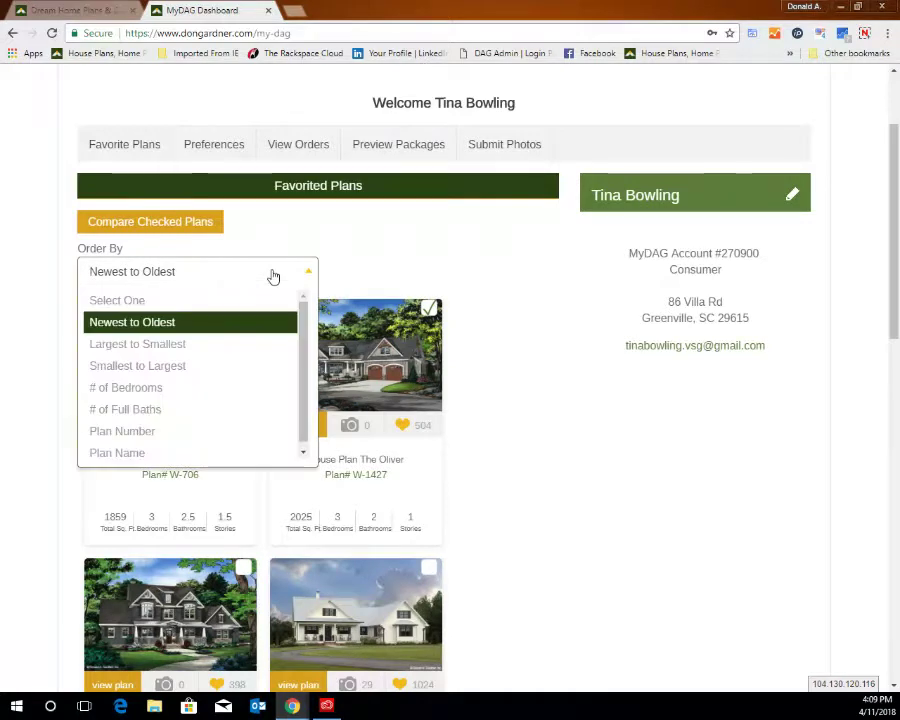
- Keep the favorites sorted 'Newest to Oldest'
{"action": "left_click", "coordinate": [163, 322]}
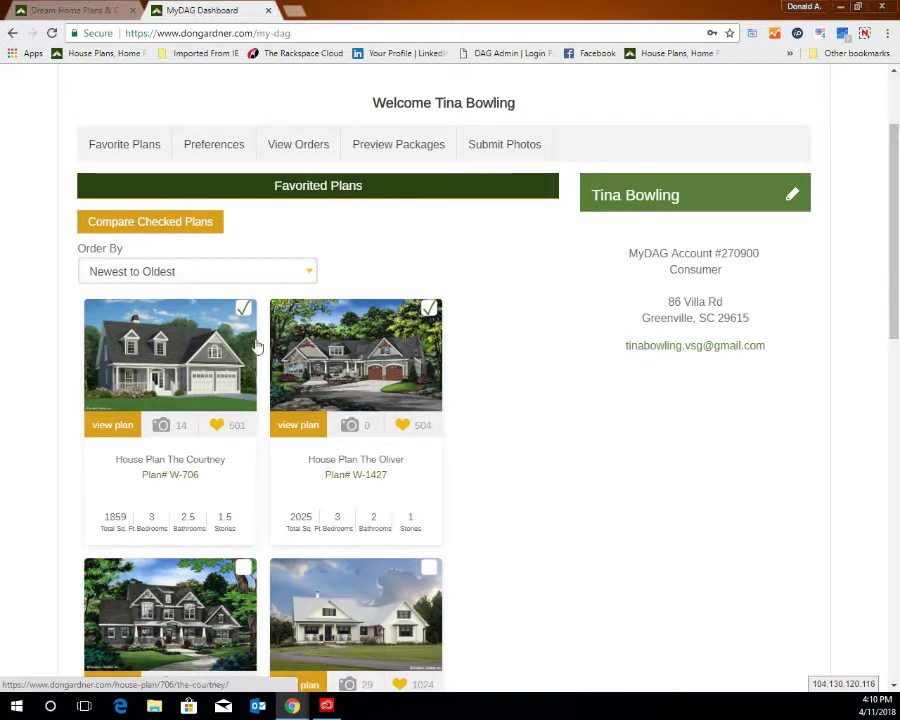
- Compare The Courtney (W-706) and The Oliver (W-1427) side by side
{"action": "left_click", "coordinate": [429, 310]}
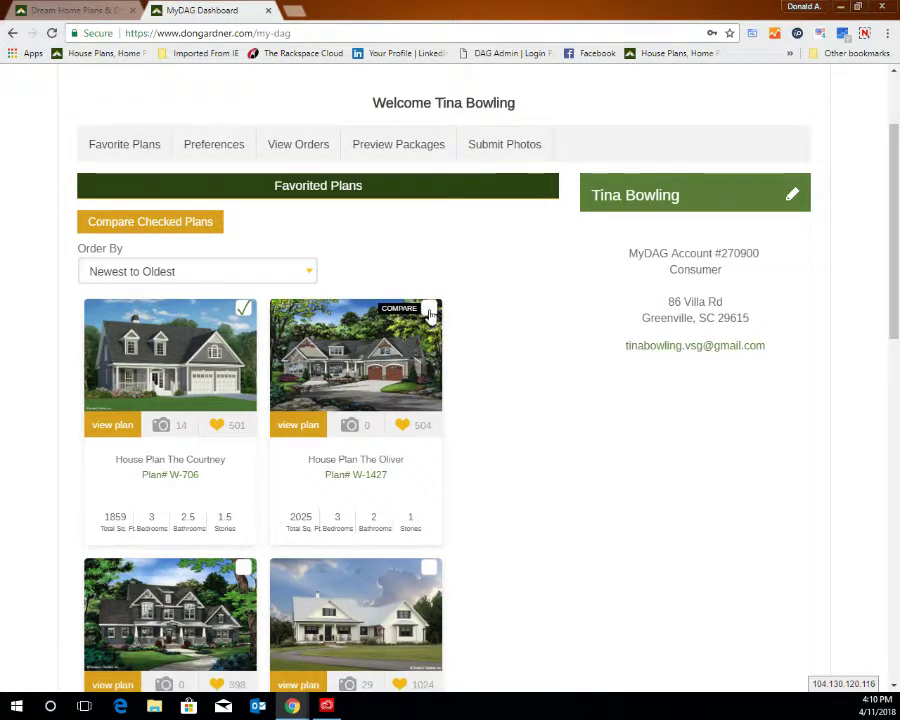
{"action": "left_click", "coordinate": [429, 310]}
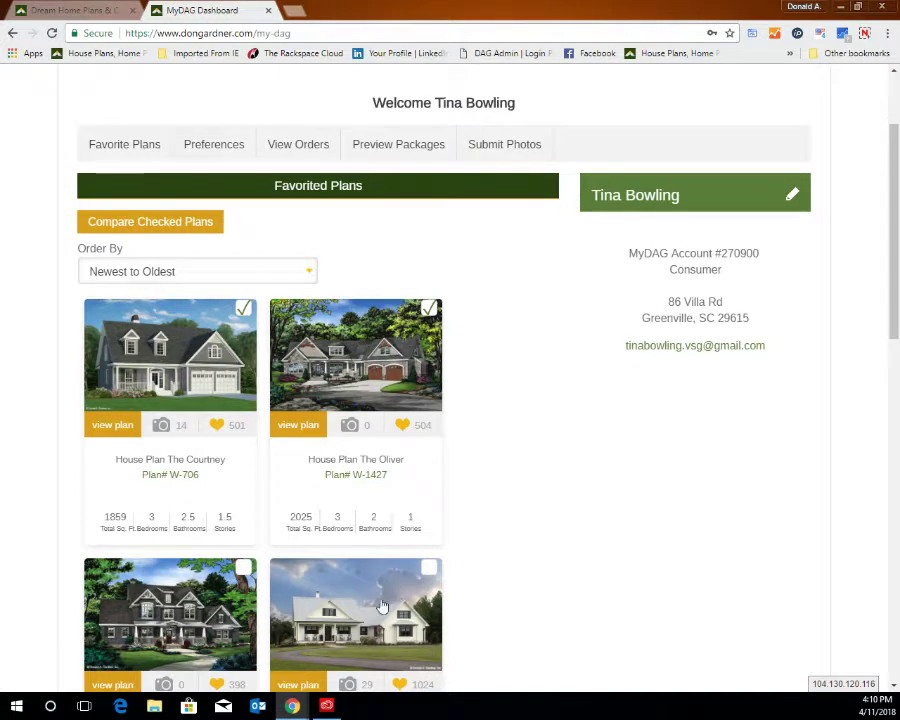
{"action": "left_click", "coordinate": [181, 227]}
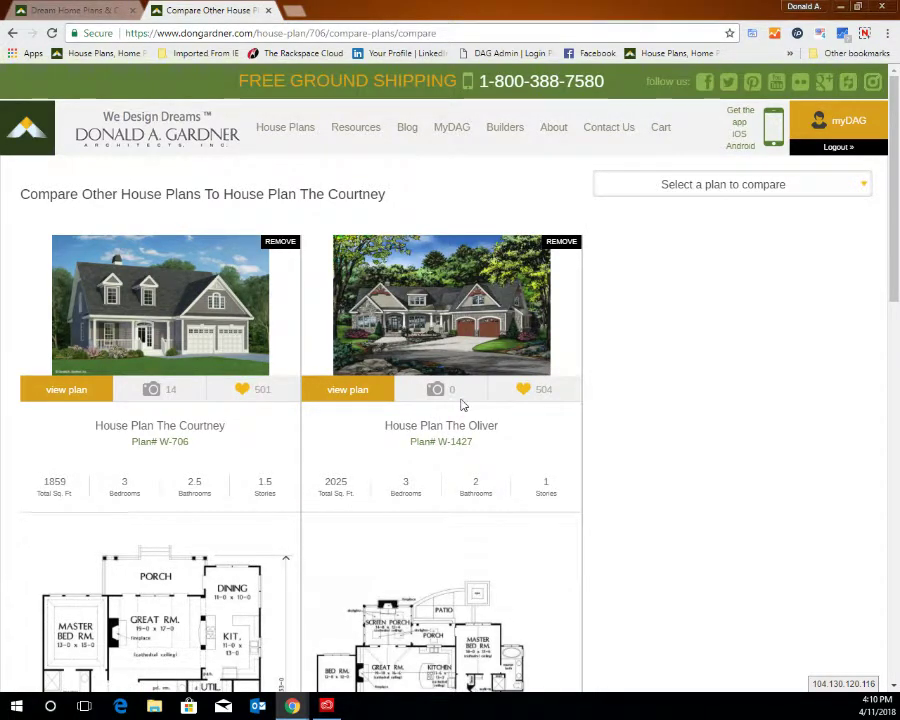
- Remove The Oliver and The Courtney from the comparison, then show MyDAG's notification preferences
{"action": "scroll", "coordinate": [476, 424], "scroll_direction": "down", "scroll_amount": 5}
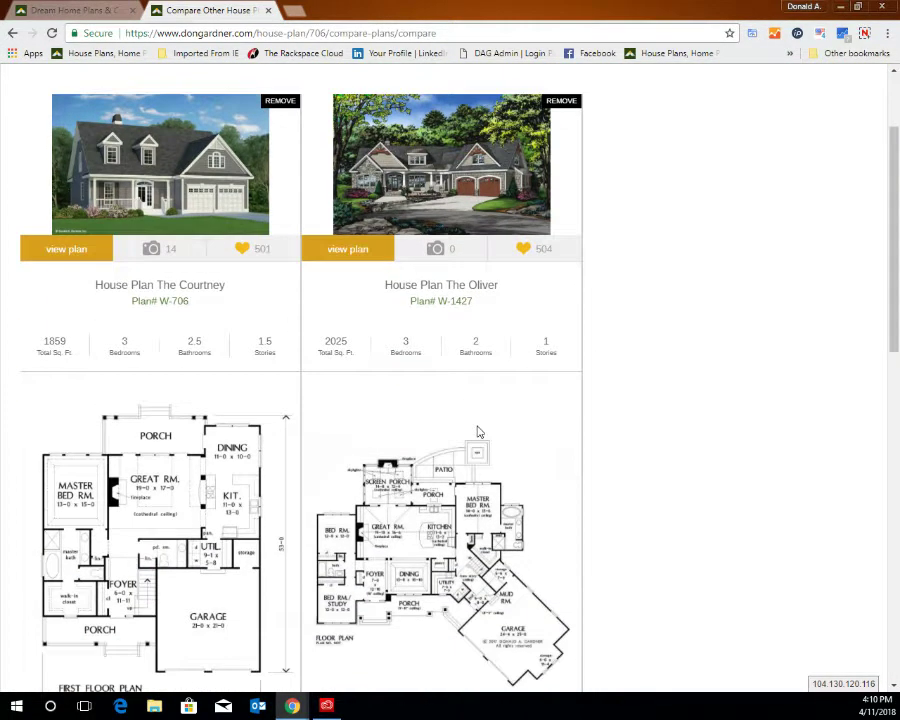
{"action": "scroll", "coordinate": [518, 442], "scroll_direction": "down", "scroll_amount": 1}
{"action": "scroll", "coordinate": [518, 442], "scroll_direction": "up", "scroll_amount": 6}
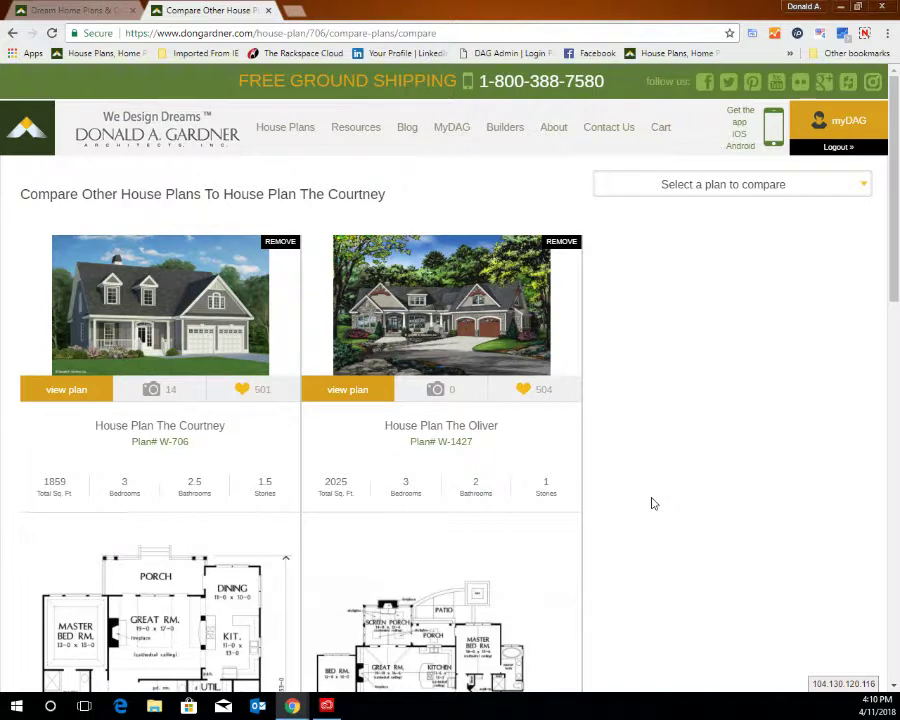
{"action": "left_click", "coordinate": [562, 242]}
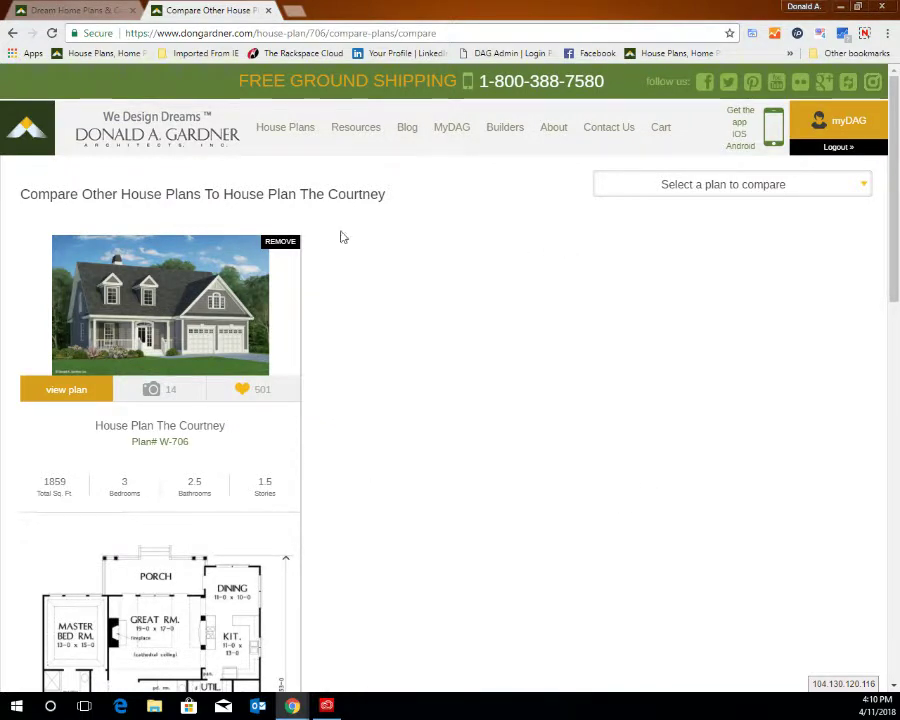
{"action": "left_click", "coordinate": [280, 243]}
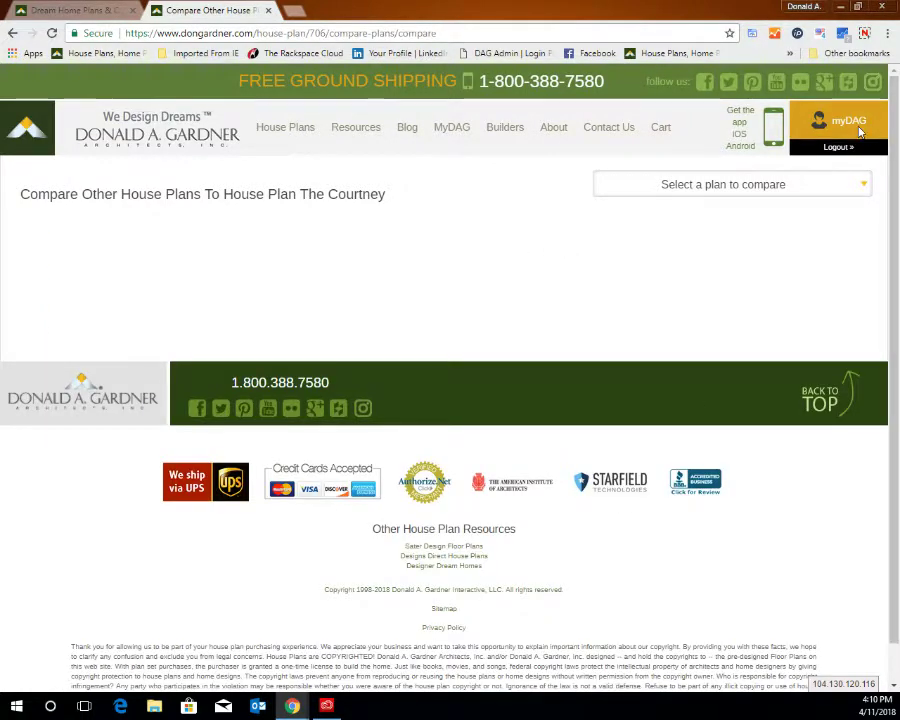
{"action": "left_click", "coordinate": [855, 128]}
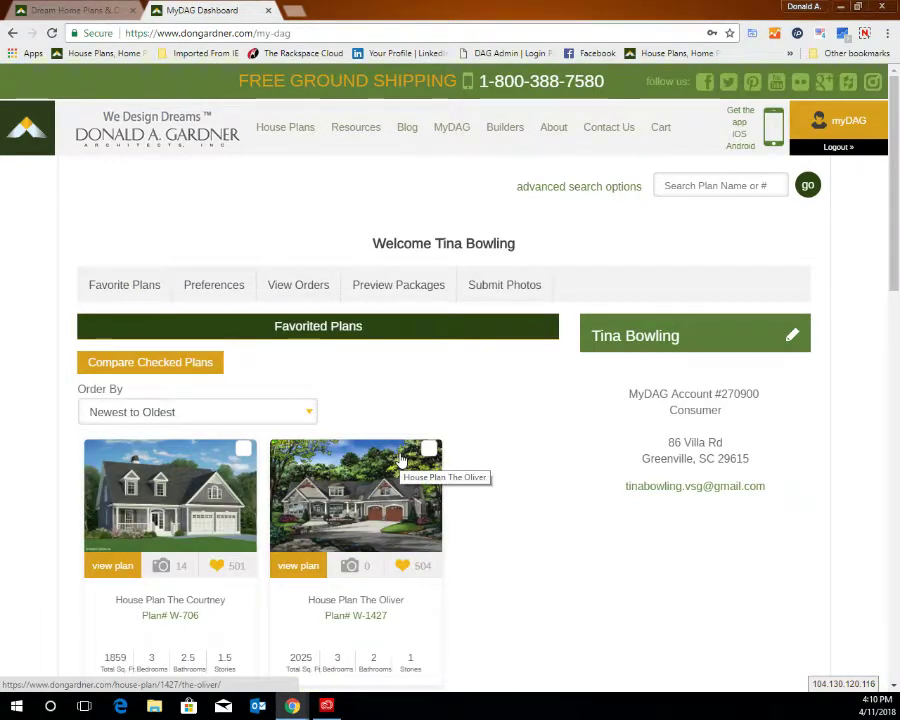
{"action": "left_click", "coordinate": [214, 286]}
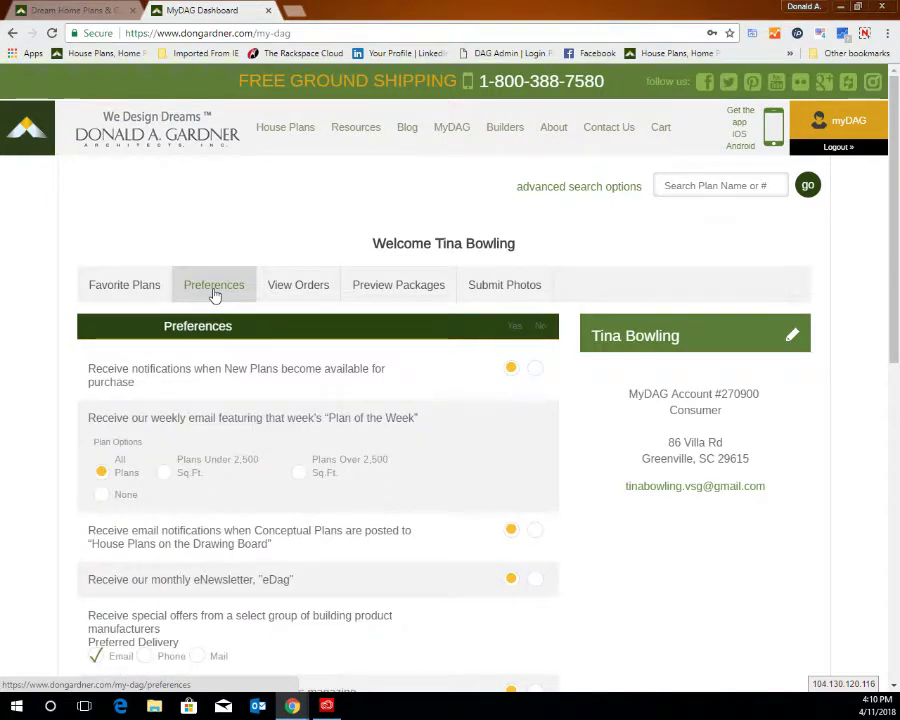
- Save the notification preferences, check that View Orders lists no orders, and show Preview Packages
{"action": "scroll", "coordinate": [318, 407], "scroll_direction": "down", "scroll_amount": 2}
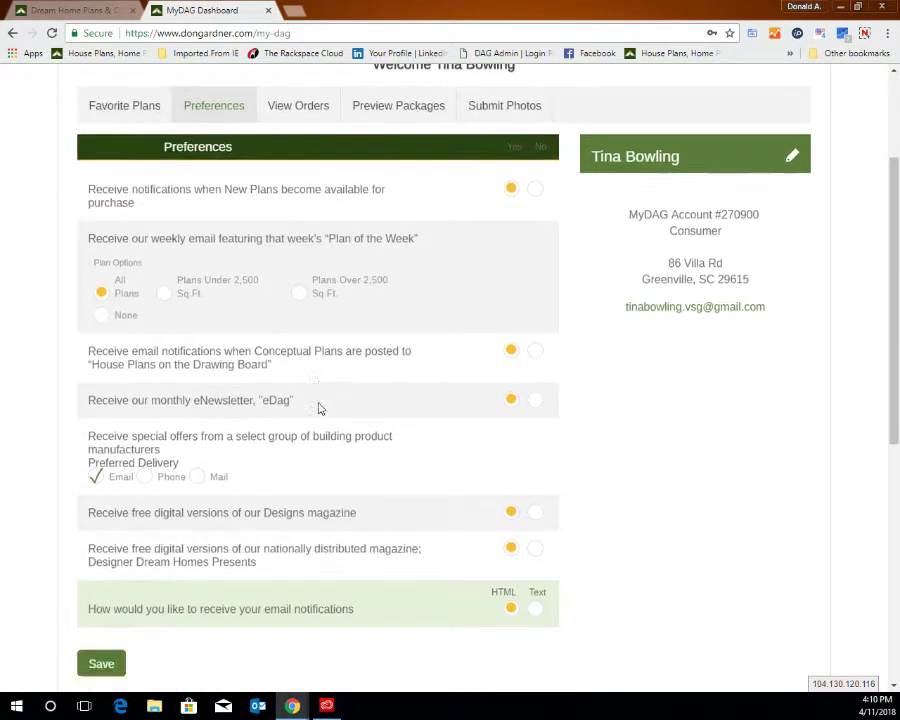
{"action": "scroll", "coordinate": [318, 407], "scroll_direction": "down", "scroll_amount": 2}
{"action": "scroll", "coordinate": [448, 518], "scroll_direction": "up", "scroll_amount": 2}
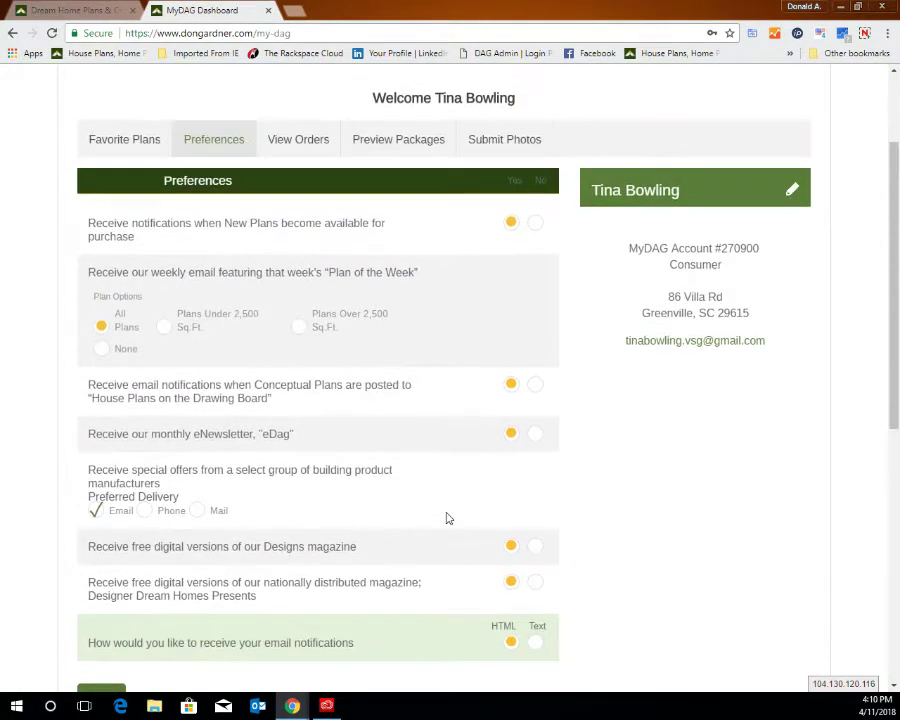
{"action": "scroll", "coordinate": [448, 518], "scroll_direction": "up", "scroll_amount": 1}
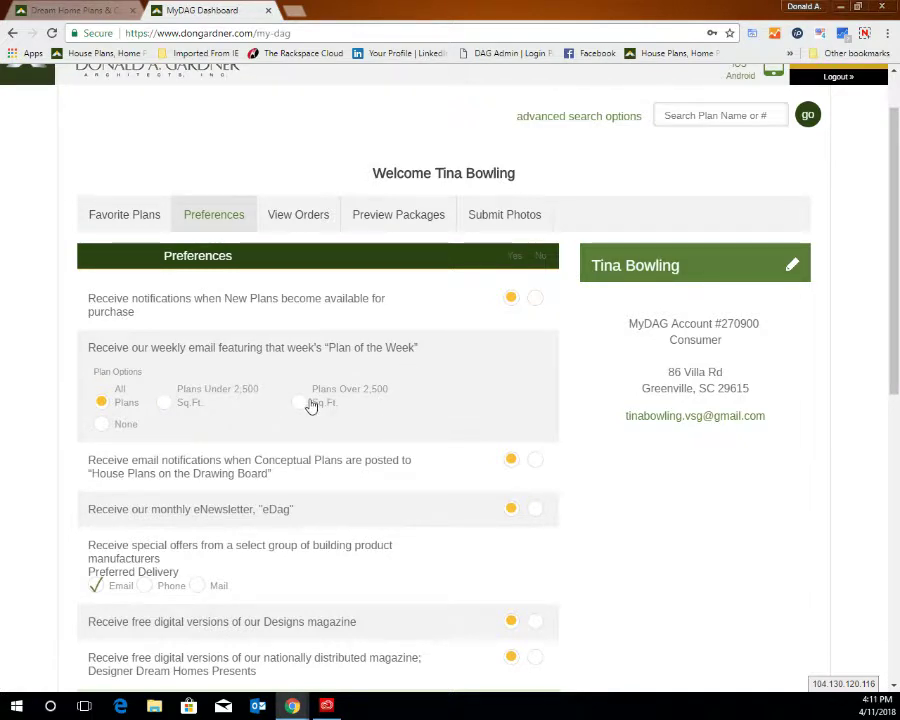
{"action": "scroll", "coordinate": [311, 404], "scroll_direction": "down", "scroll_amount": 2}
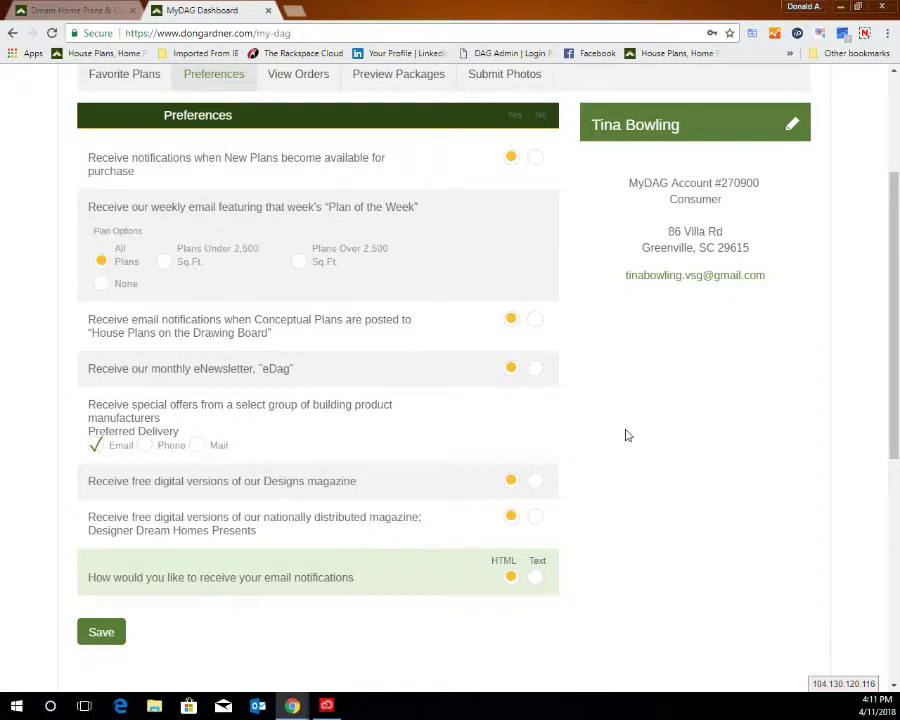
{"action": "left_click", "coordinate": [101, 631]}
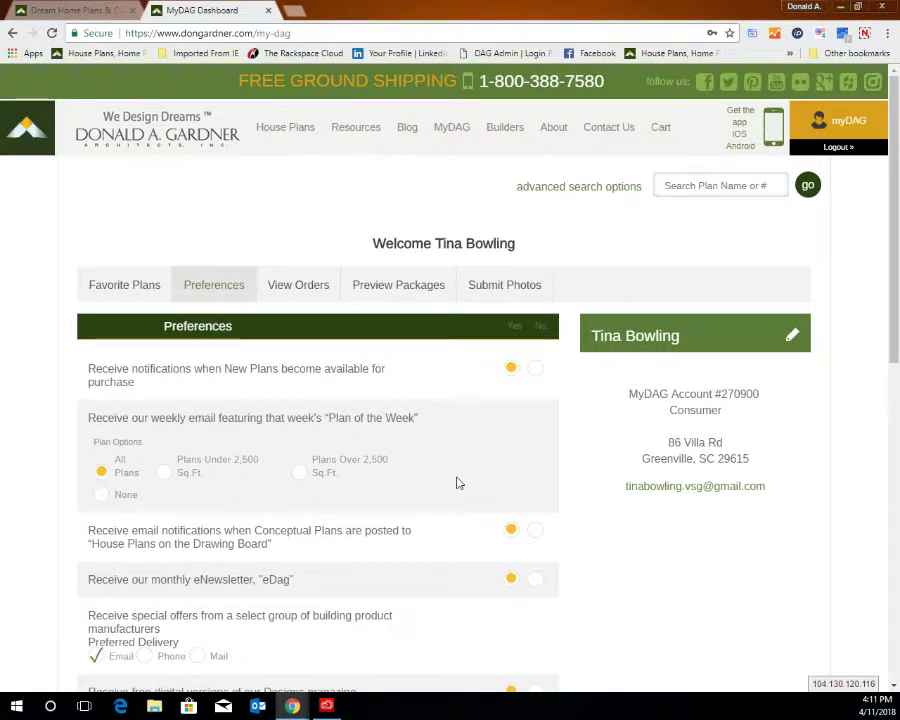
{"action": "left_click", "coordinate": [303, 296]}
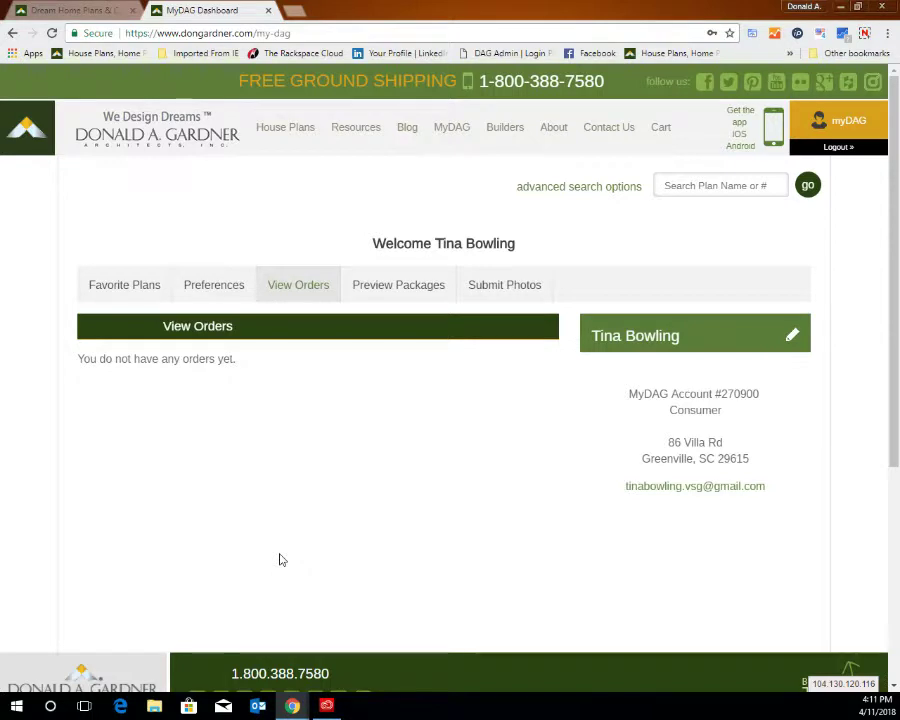
{"action": "left_click", "coordinate": [392, 290]}
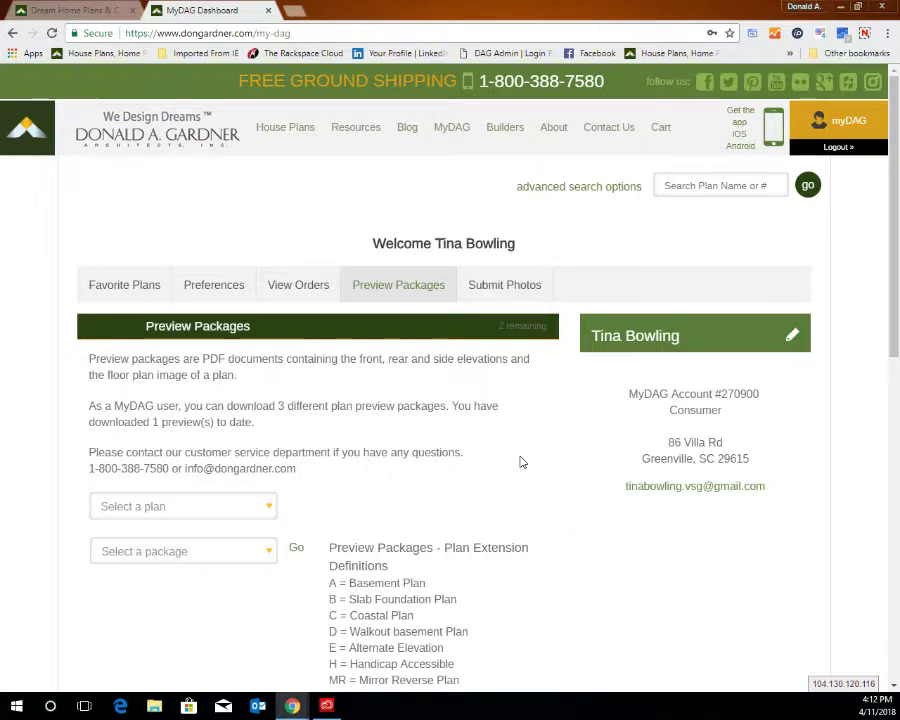
- Choose the 1239 Birchwood plan from the Preview Packages plan list
{"action": "scroll", "coordinate": [520, 462], "scroll_direction": "down", "scroll_amount": 3}
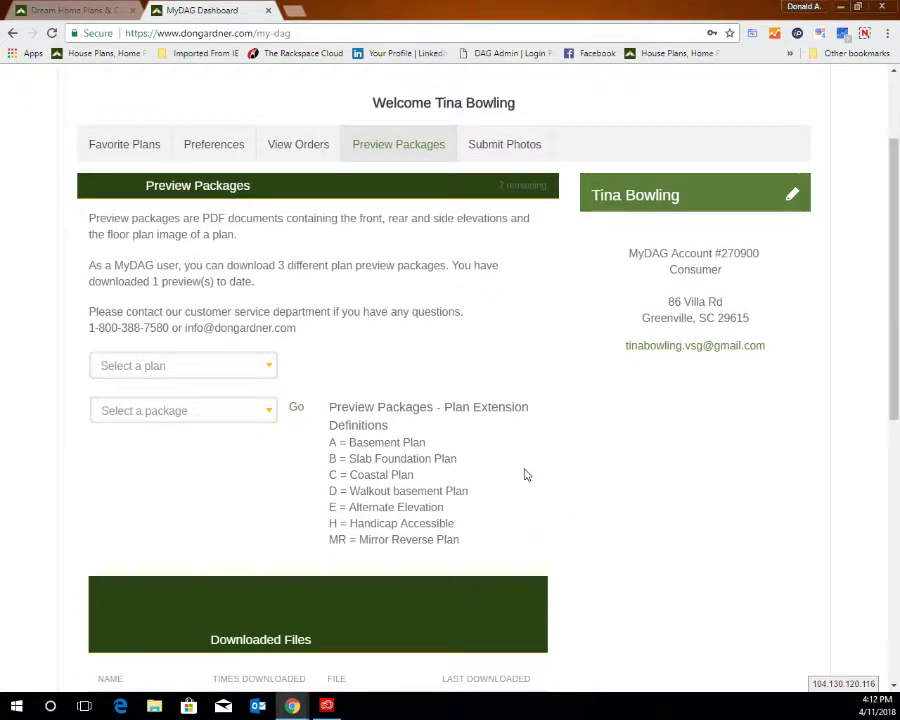
{"action": "scroll", "coordinate": [524, 472], "scroll_direction": "down", "scroll_amount": 3}
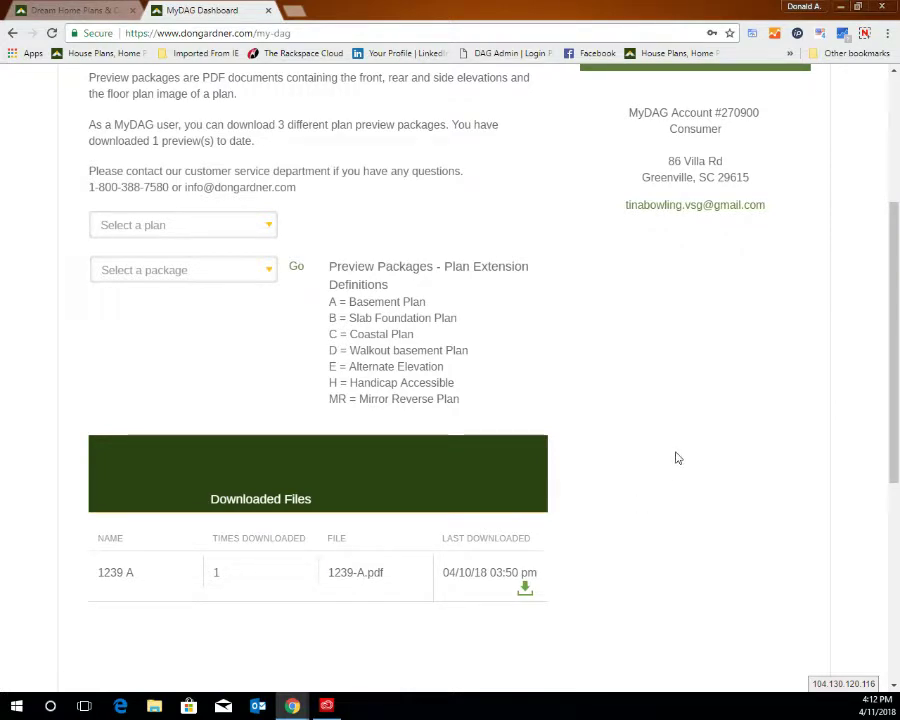
{"action": "scroll", "coordinate": [675, 458], "scroll_direction": "up", "scroll_amount": 2}
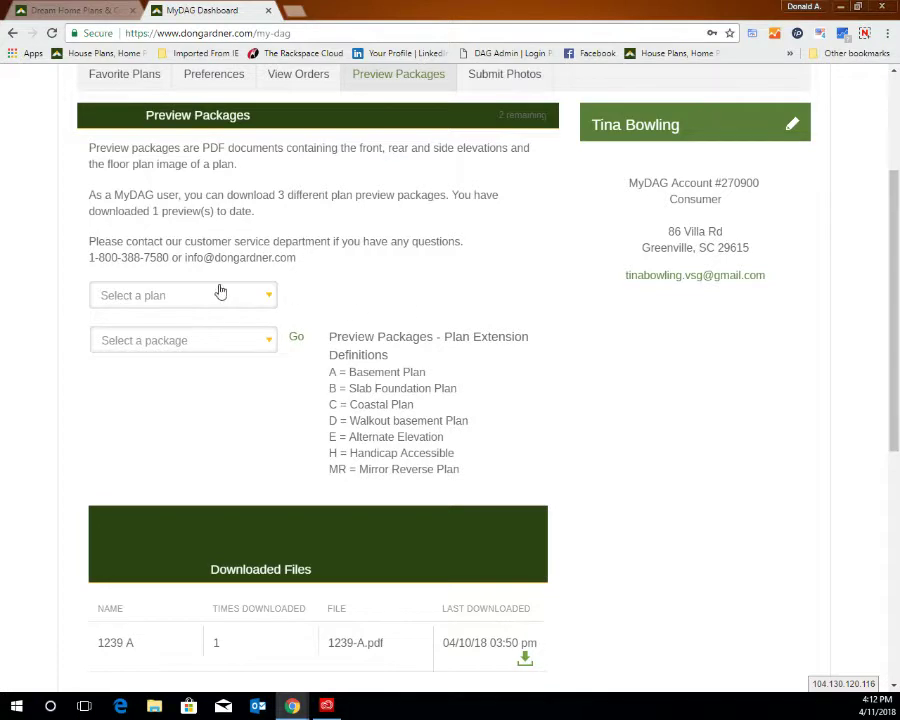
{"action": "left_click", "coordinate": [167, 292]}
{"action": "type", "text": "1239"}
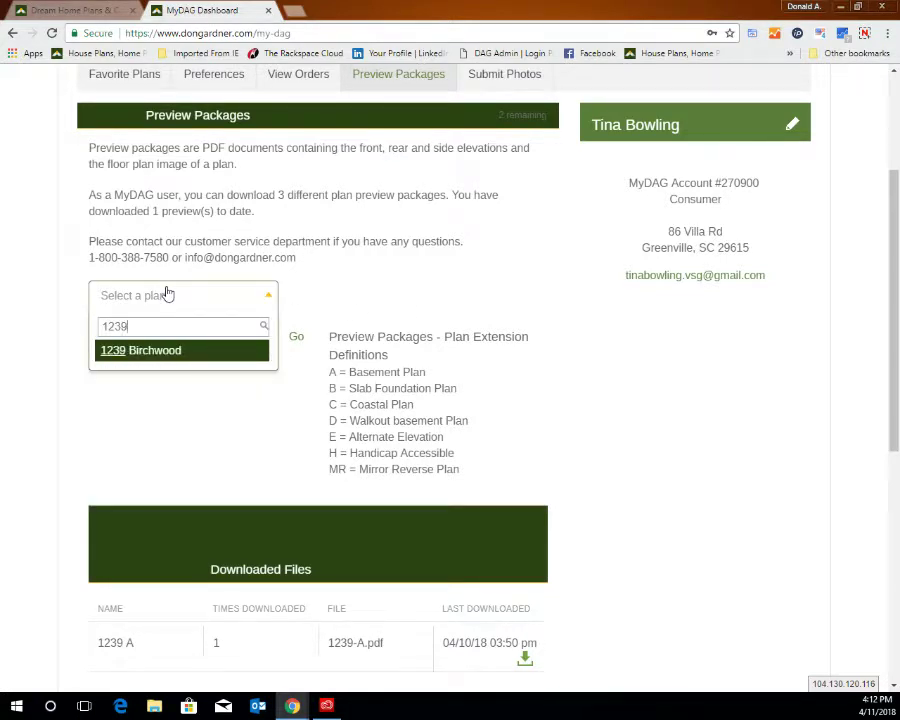
{"action": "left_click", "coordinate": [144, 351]}
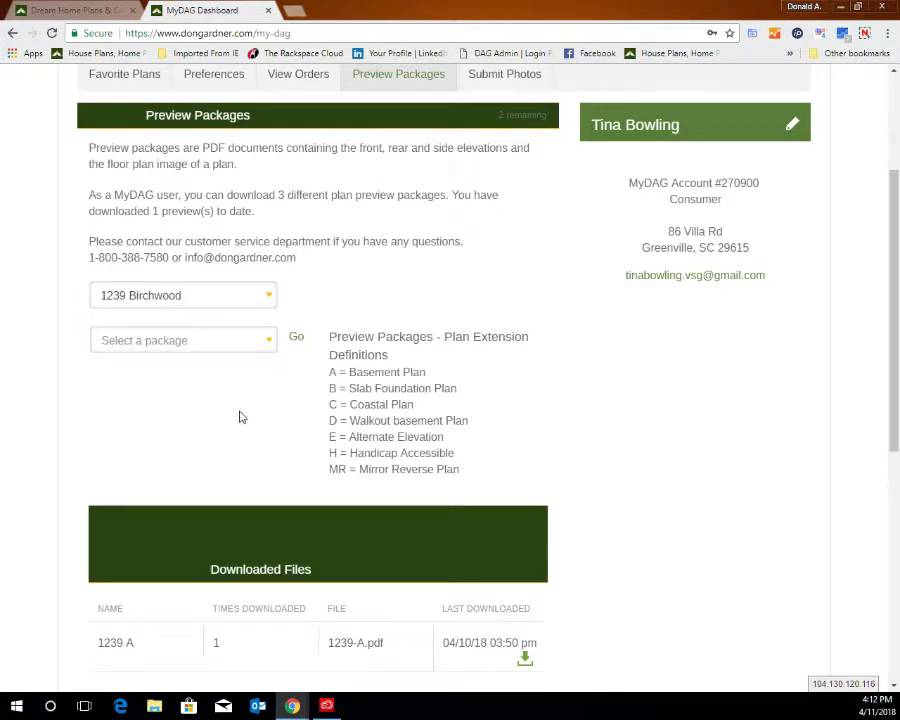
- Select the 1239 package, download it, and open 1239.pdf
{"action": "left_click", "coordinate": [257, 347]}
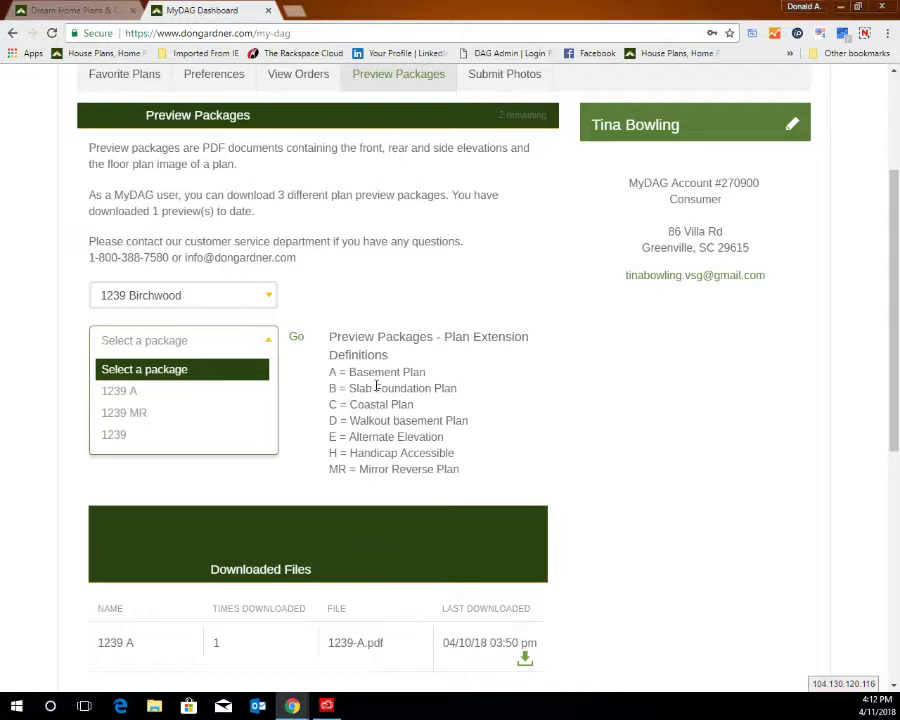
{"action": "left_click", "coordinate": [127, 440]}
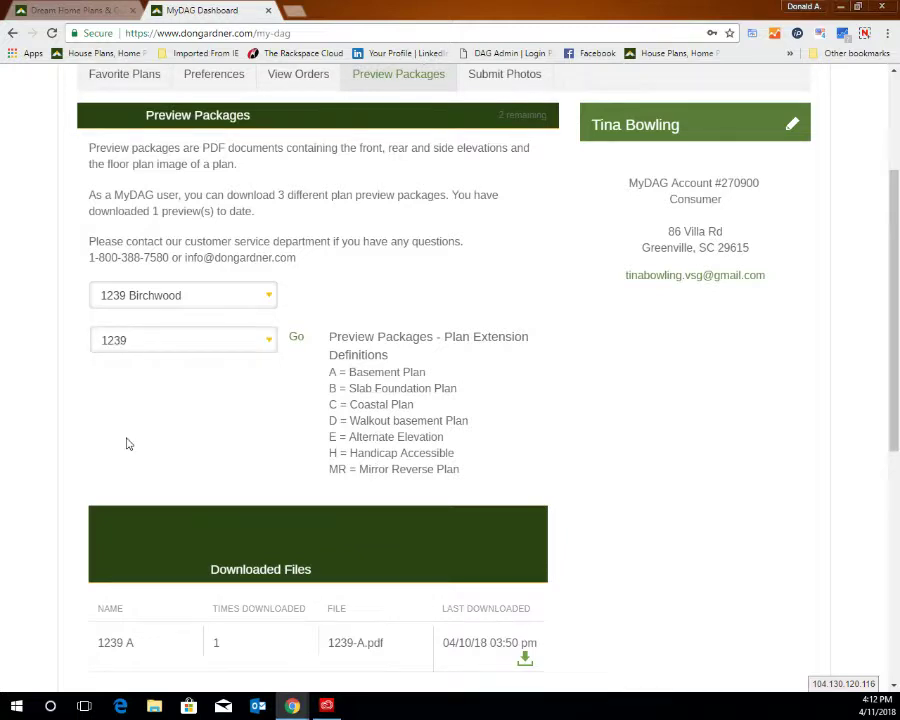
{"action": "scroll", "coordinate": [301, 400], "scroll_direction": "down", "scroll_amount": 2}
{"action": "scroll", "coordinate": [284, 298], "scroll_direction": "up", "scroll_amount": 1}
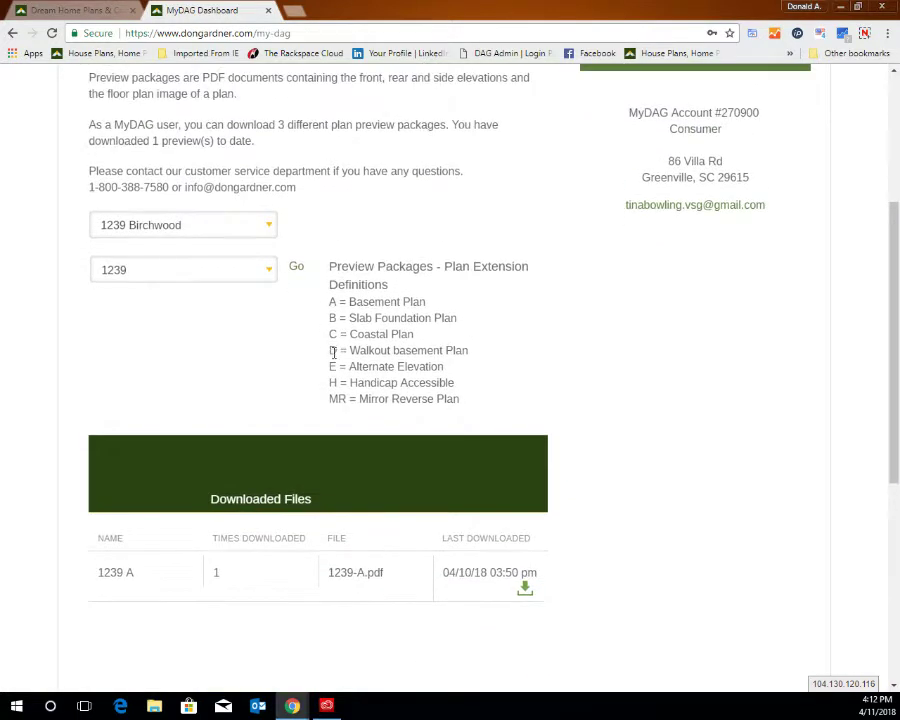
{"action": "left_click", "coordinate": [297, 270]}
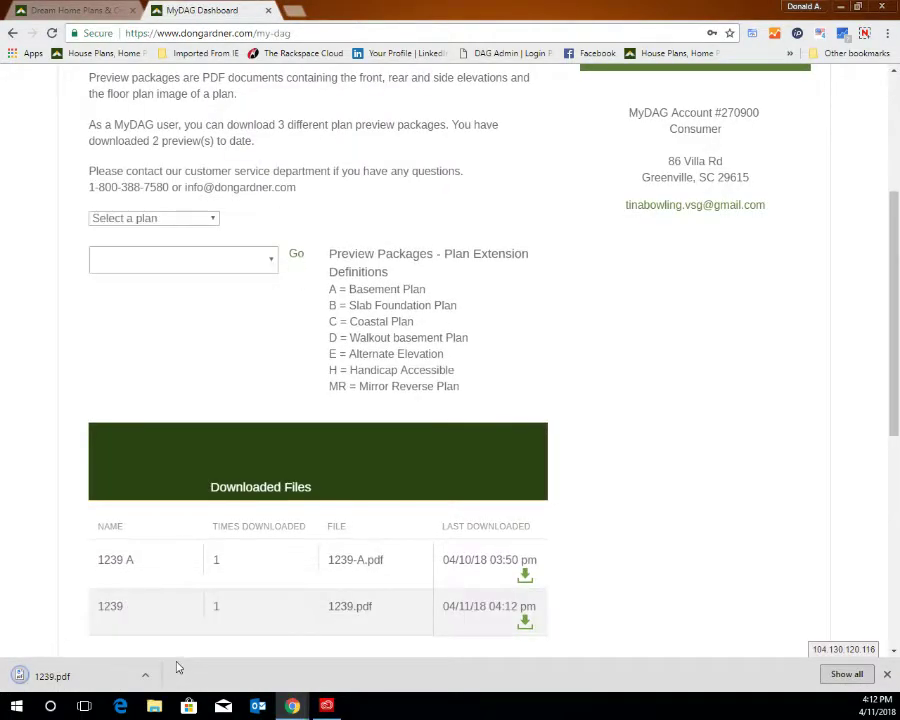
{"action": "left_click", "coordinate": [110, 680]}
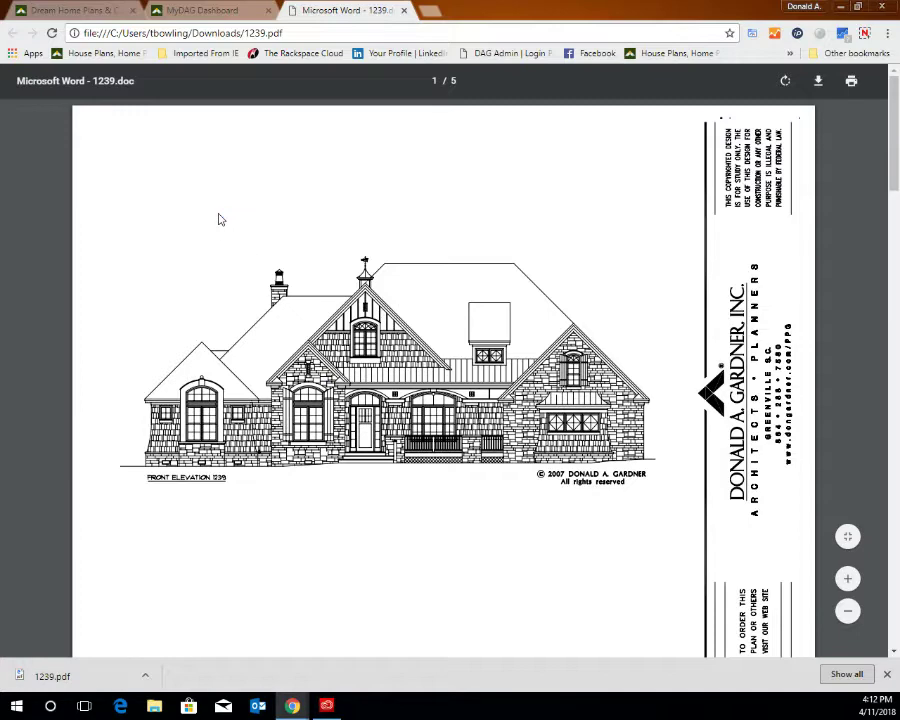
{"action": "scroll", "coordinate": [290, 225], "scroll_direction": "down", "scroll_amount": 2}
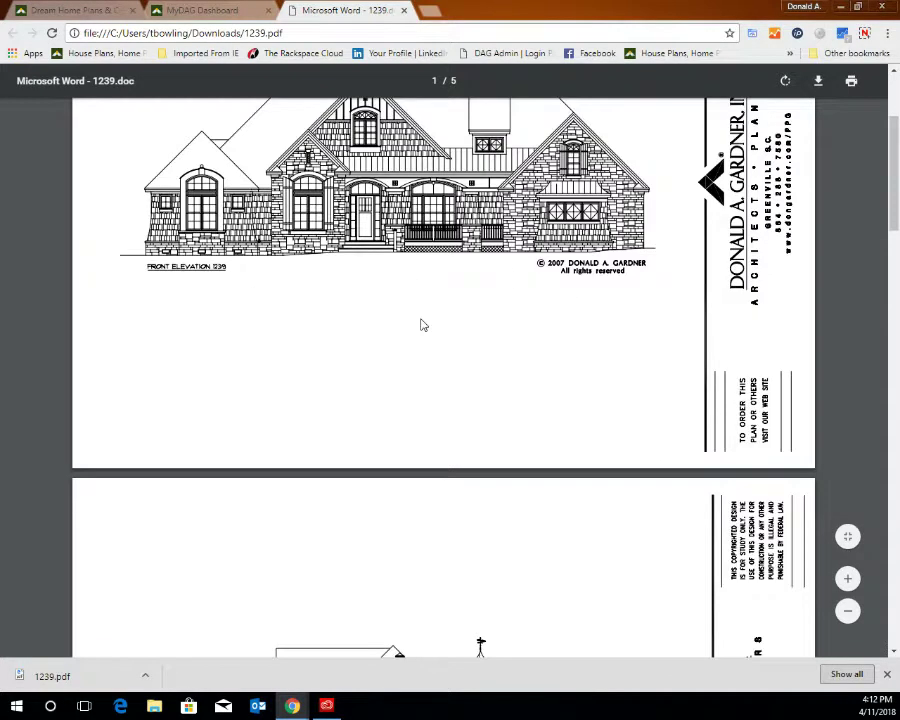
{"action": "scroll", "coordinate": [421, 325], "scroll_direction": "down", "scroll_amount": 10}
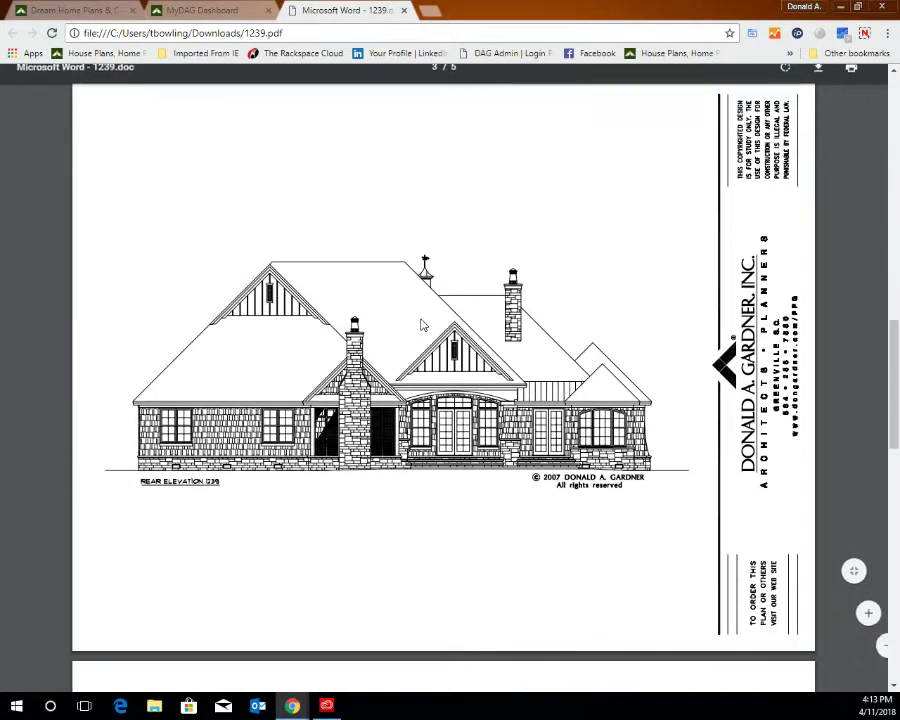
{"action": "scroll", "coordinate": [421, 325], "scroll_direction": "down", "scroll_amount": 7}
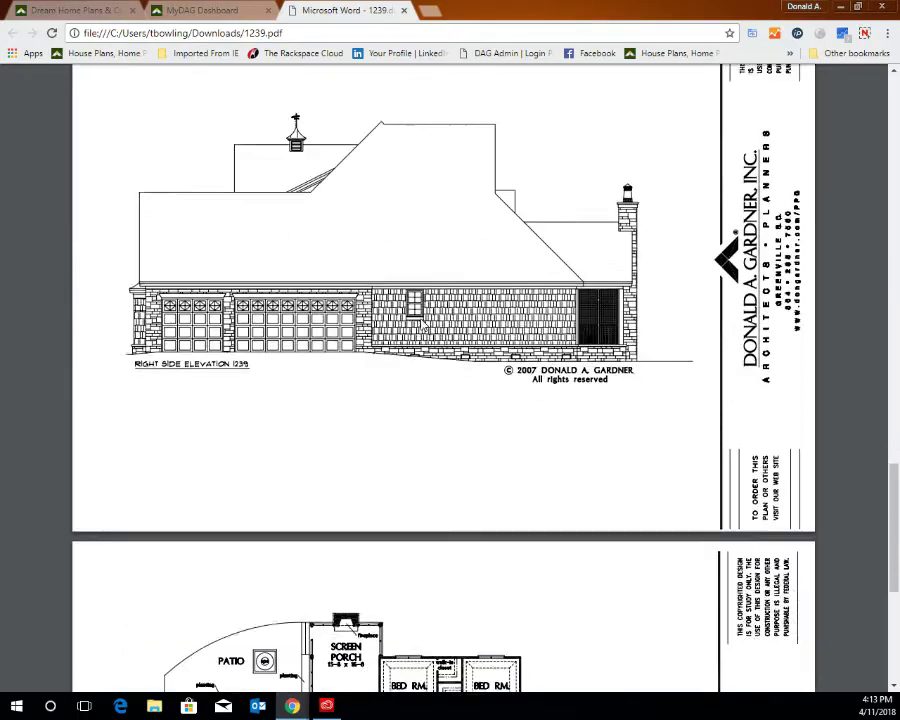
{"action": "scroll", "coordinate": [423, 323], "scroll_direction": "down", "scroll_amount": 3}
{"action": "scroll", "coordinate": [421, 325], "scroll_direction": "down", "scroll_amount": 2}
{"action": "scroll", "coordinate": [421, 322], "scroll_direction": "up", "scroll_amount": 12}
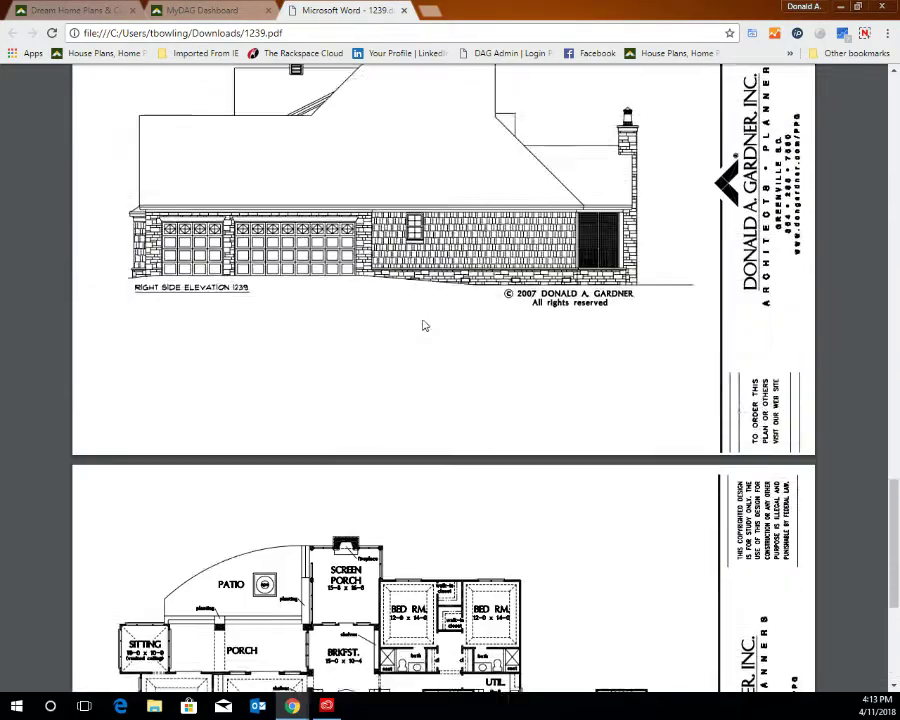
{"action": "scroll", "coordinate": [432, 330], "scroll_direction": "up", "scroll_amount": 13}
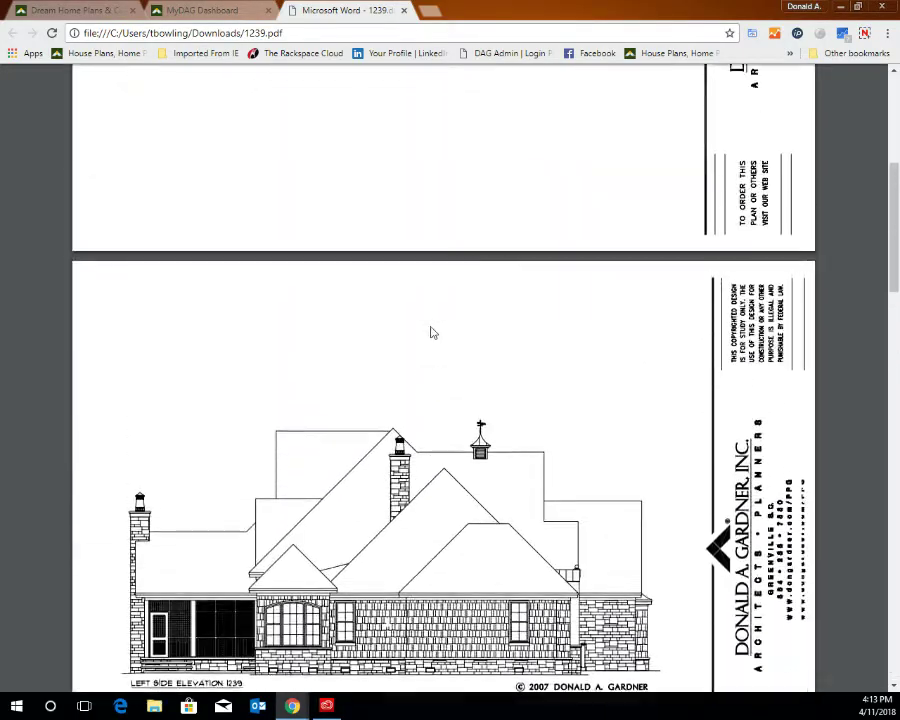
{"action": "left_click", "coordinate": [190, 10]}
{"action": "scroll", "coordinate": [270, 420], "scroll_direction": "down", "scroll_amount": 1}
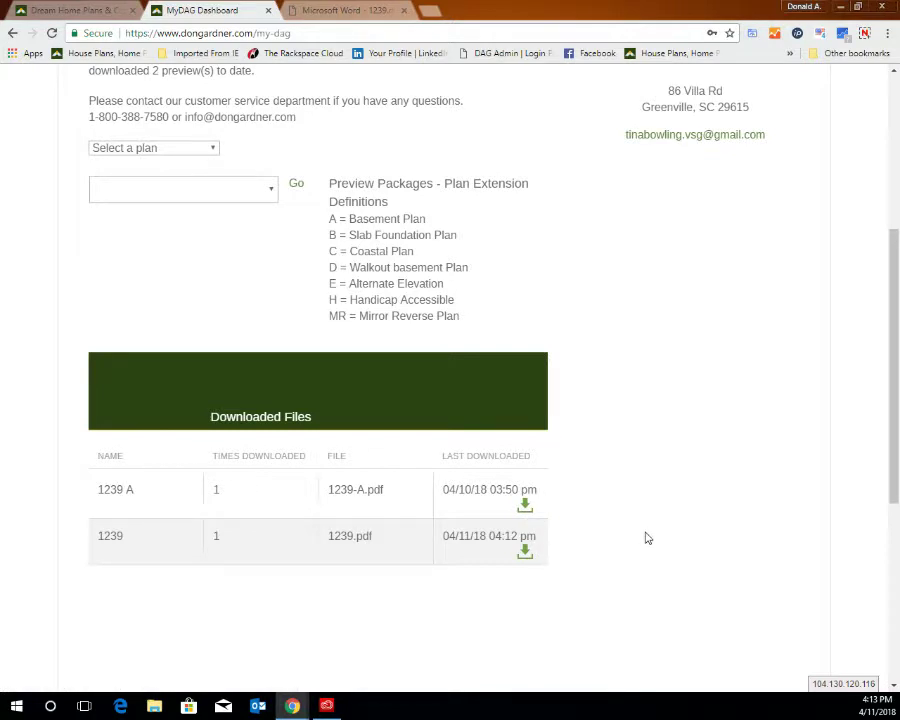
{"action": "scroll", "coordinate": [636, 532], "scroll_direction": "up", "scroll_amount": 5}
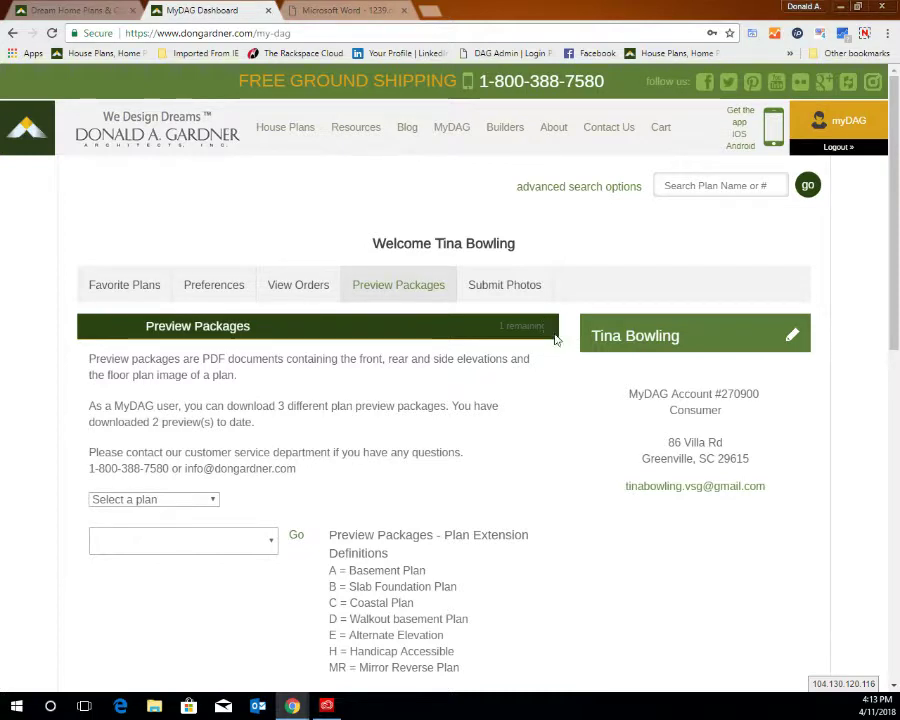
{"action": "left_click", "coordinate": [512, 287]}
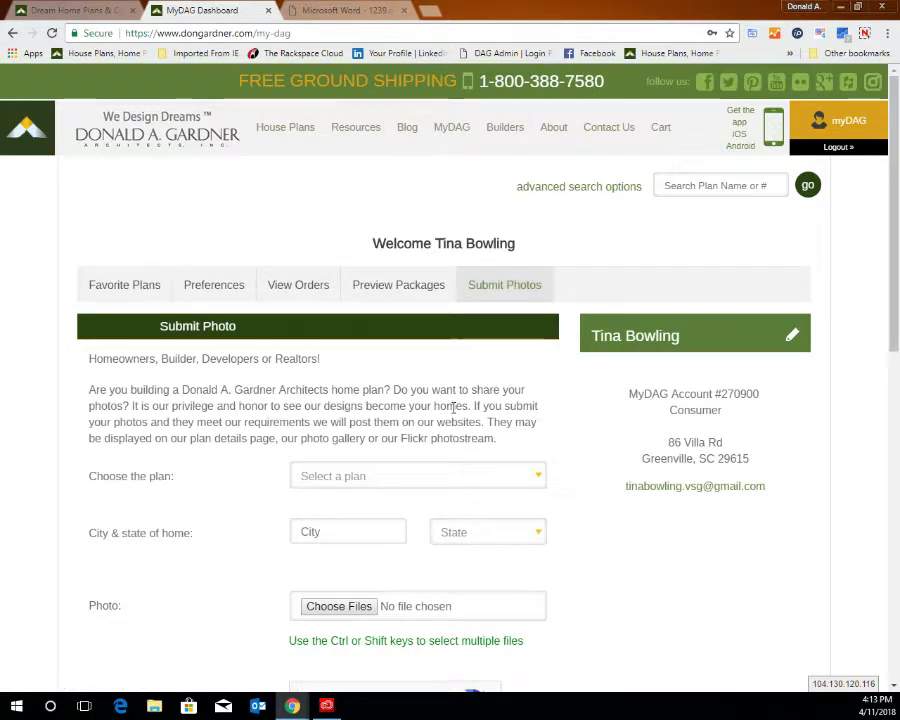
- Search the photo form's plan list for 1335 and choose Coleraine 1335
{"action": "scroll", "coordinate": [425, 430], "scroll_direction": "down", "scroll_amount": 1}
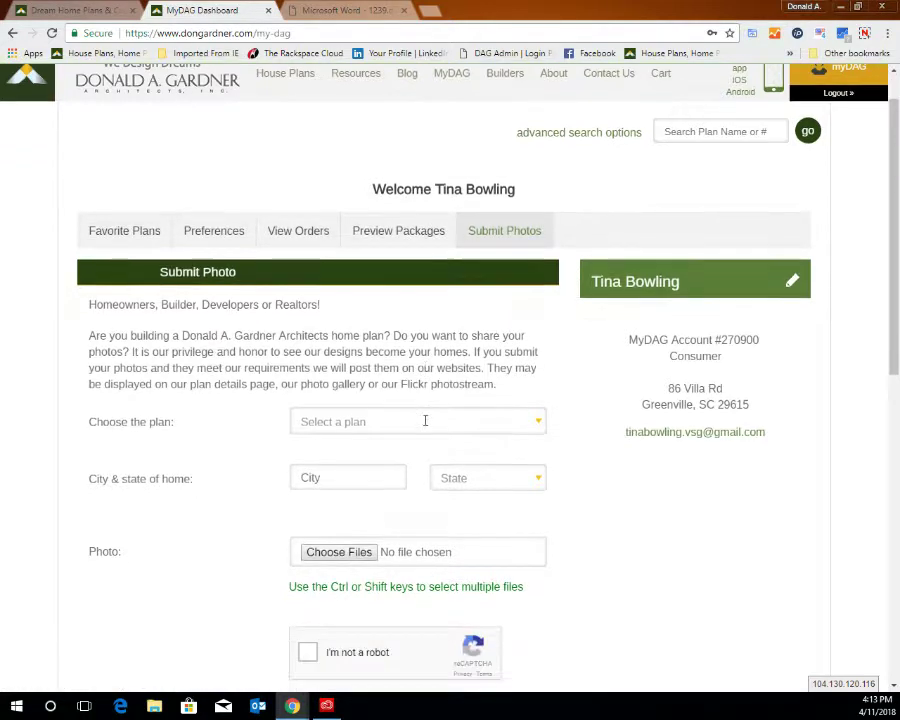
{"action": "left_click", "coordinate": [404, 417]}
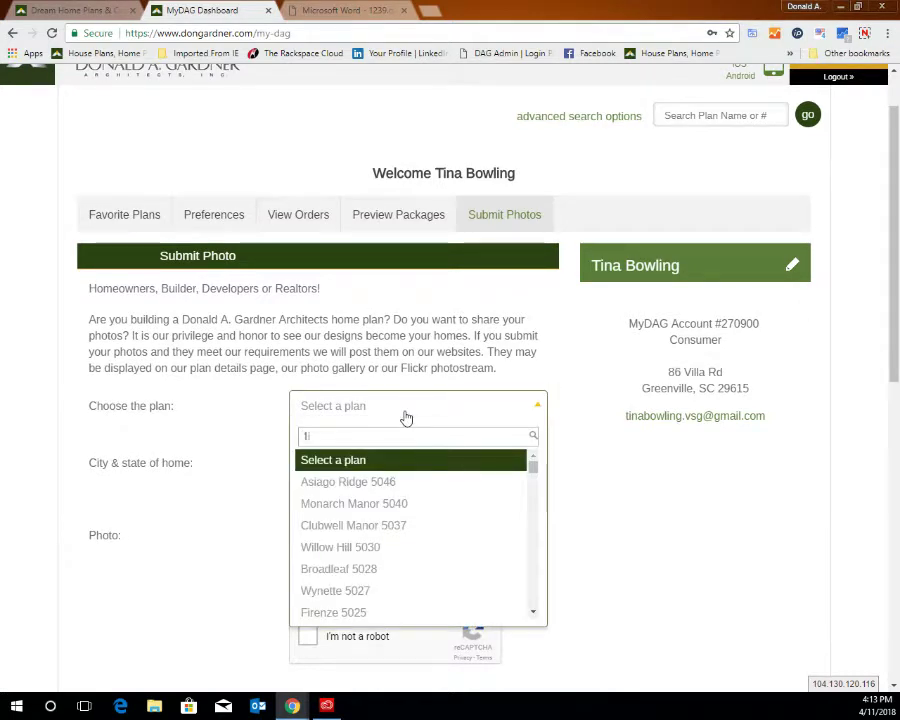
{"action": "type", "text": "1335"}
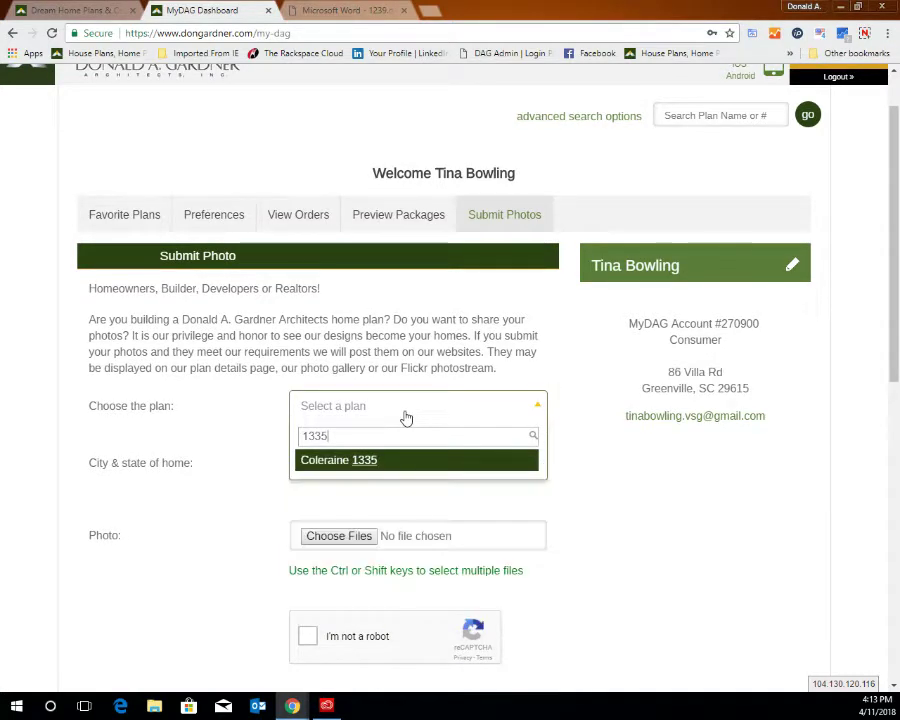
{"action": "left_click", "coordinate": [371, 460]}
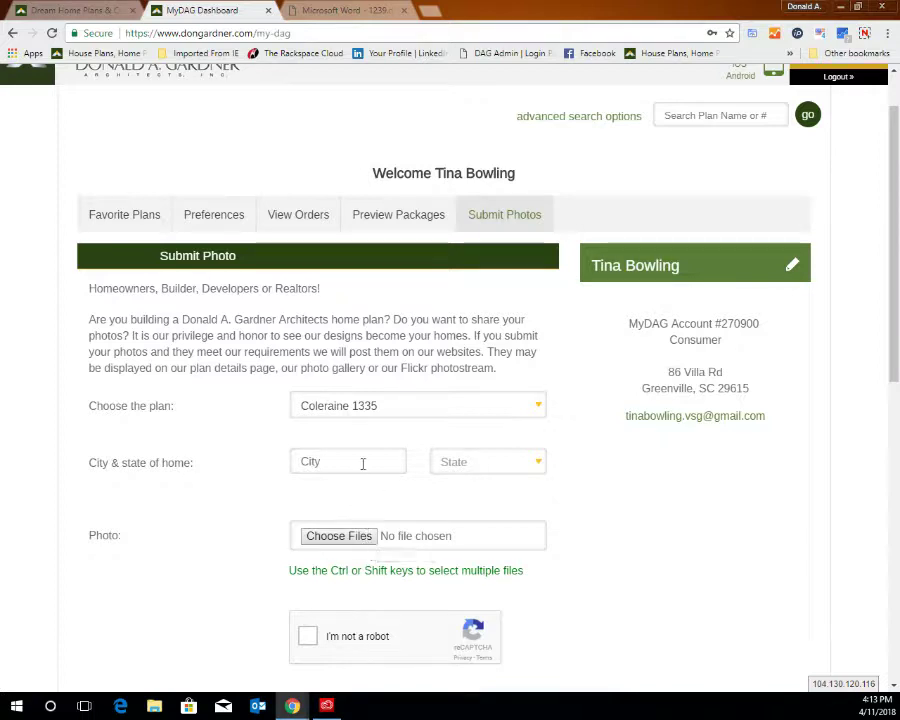
- Look over the rest of the photo submission form, then bring up the favorited plans
{"action": "scroll", "coordinate": [374, 536], "scroll_direction": "down", "scroll_amount": 1}
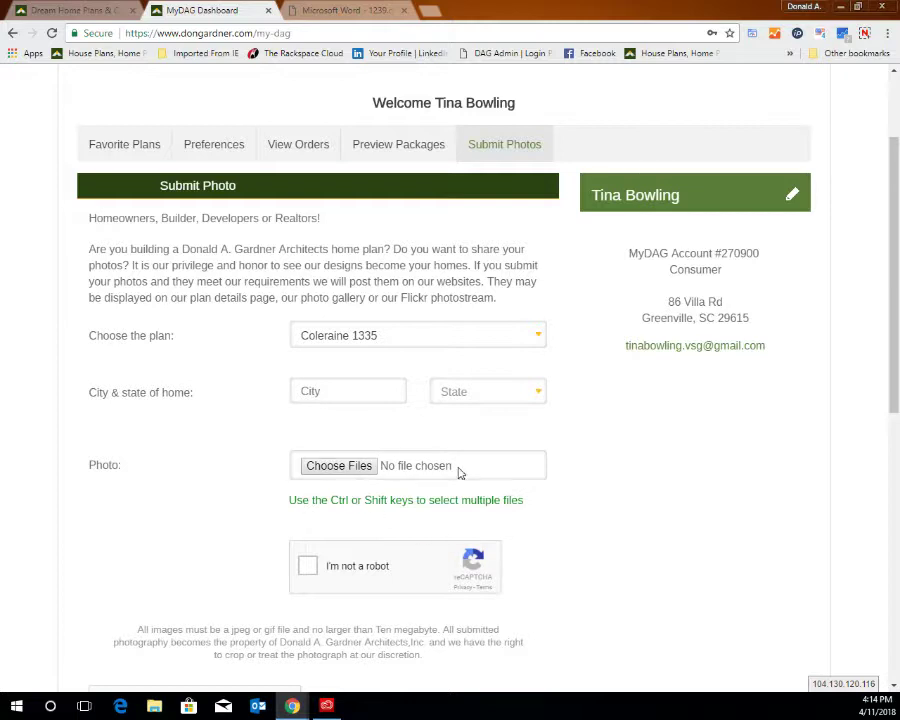
{"action": "scroll", "coordinate": [400, 526], "scroll_direction": "down", "scroll_amount": 2}
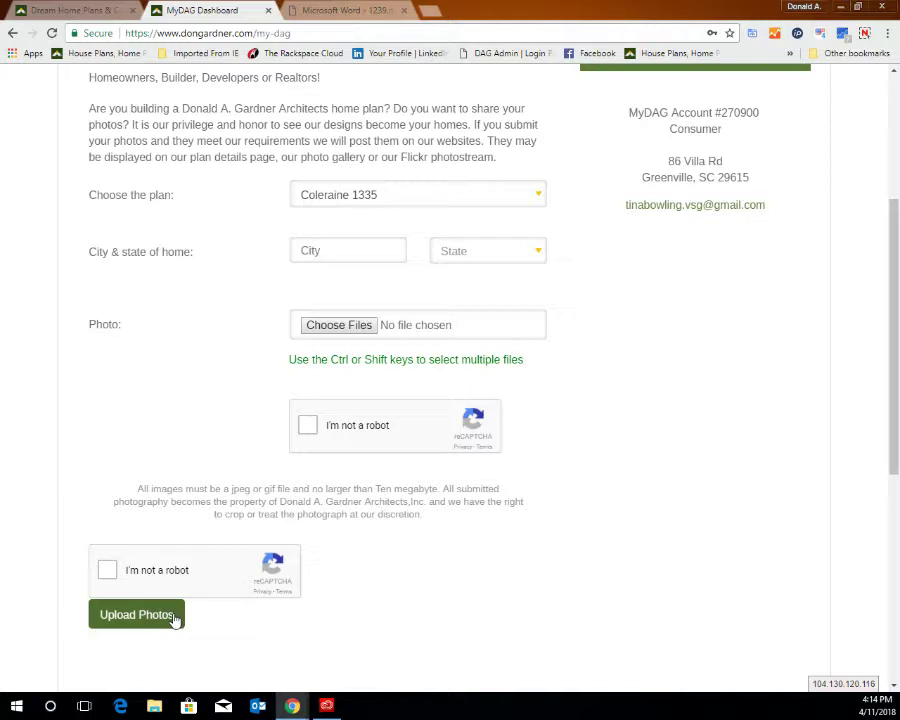
{"action": "scroll", "coordinate": [660, 545], "scroll_direction": "up", "scroll_amount": 1}
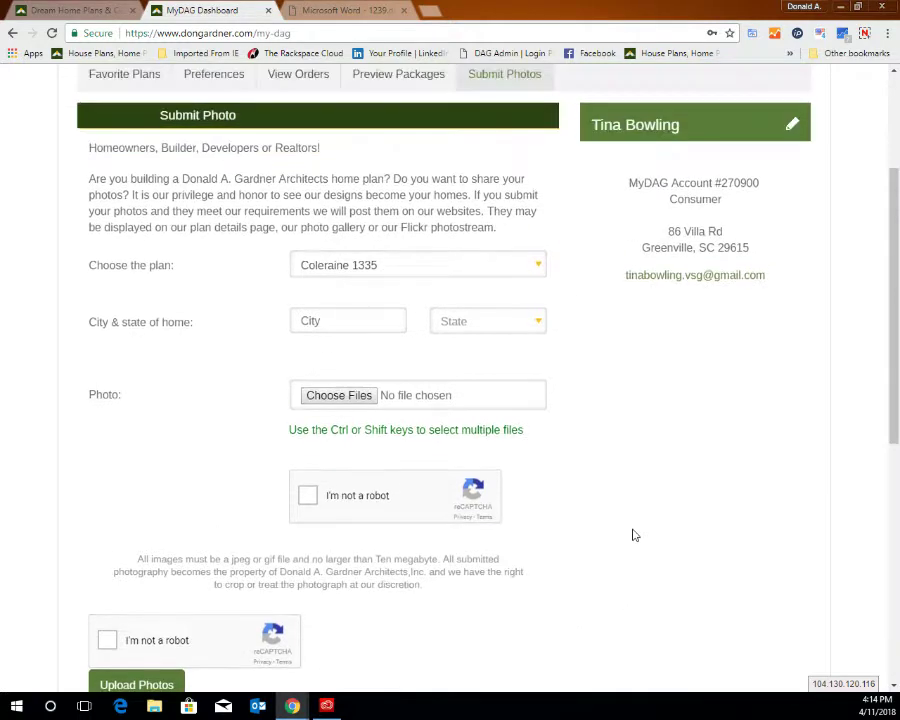
{"action": "scroll", "coordinate": [638, 552], "scroll_direction": "up", "scroll_amount": 3}
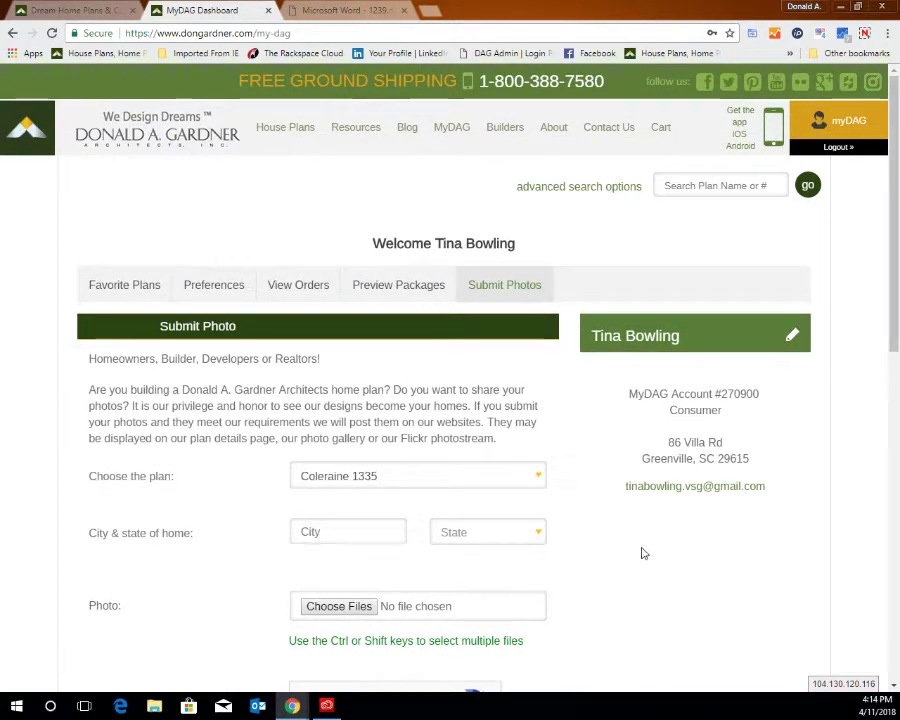
{"action": "left_click", "coordinate": [121, 280]}
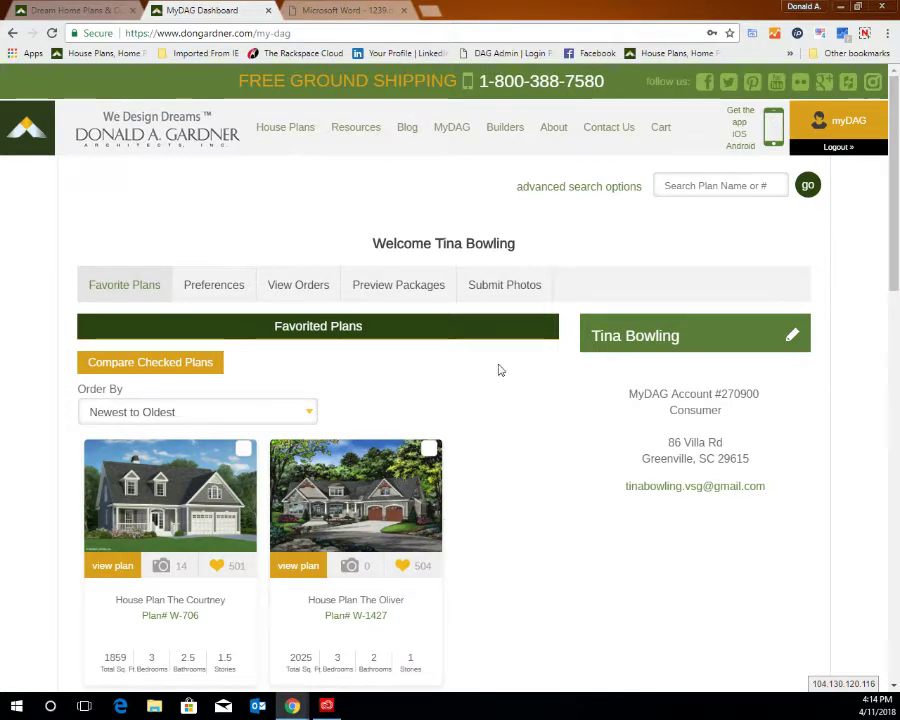
- Scroll the favorites grid to see The Courtney, The Oliver, The Blarney (W-1424) and The Coleraine (W-1335)
{"action": "scroll", "coordinate": [498, 400], "scroll_direction": "down", "scroll_amount": 3}
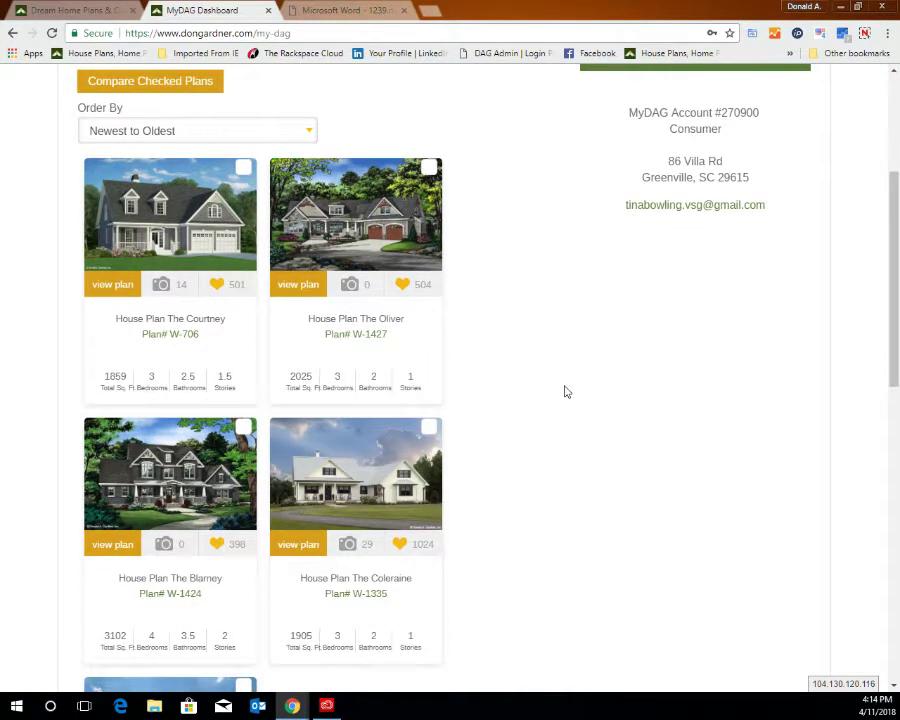